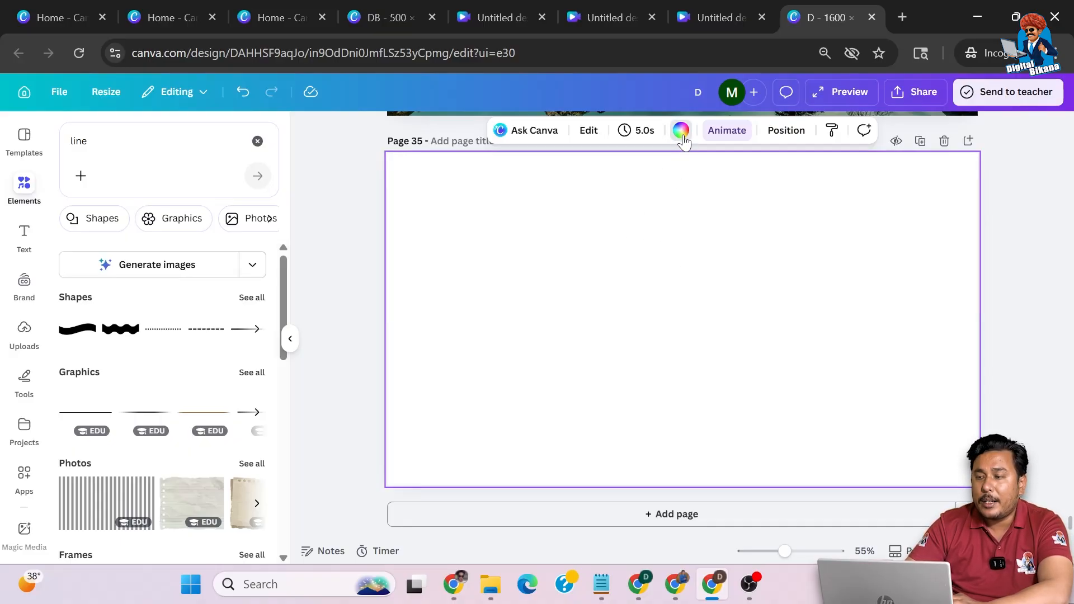
# Set the background of blank page 35 to the green from the default solid colours
pyautogui.click(681, 132)
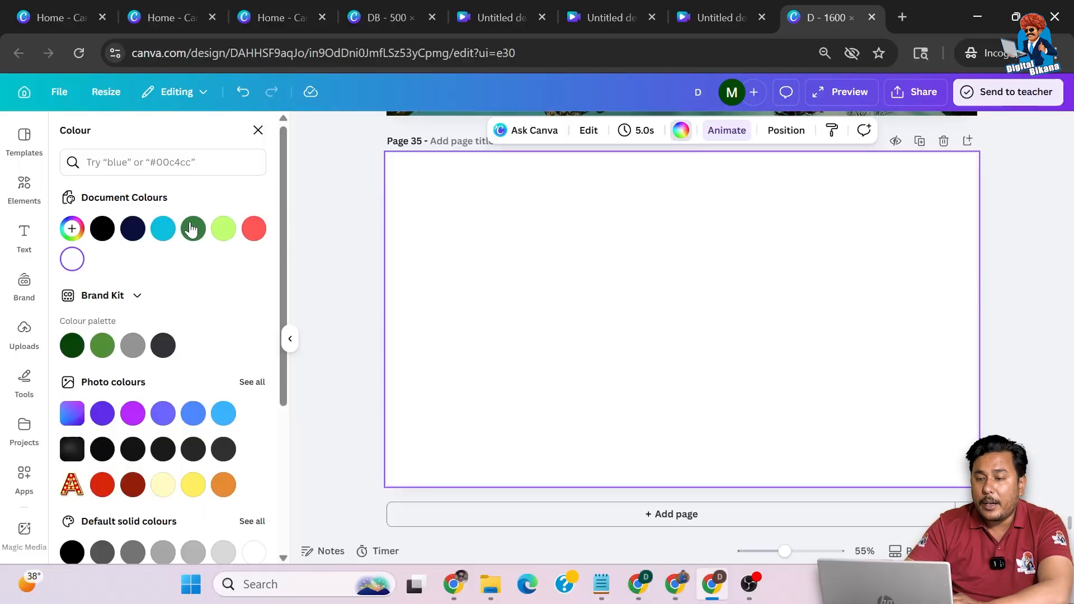
pyautogui.scroll(-1, 184, 400)
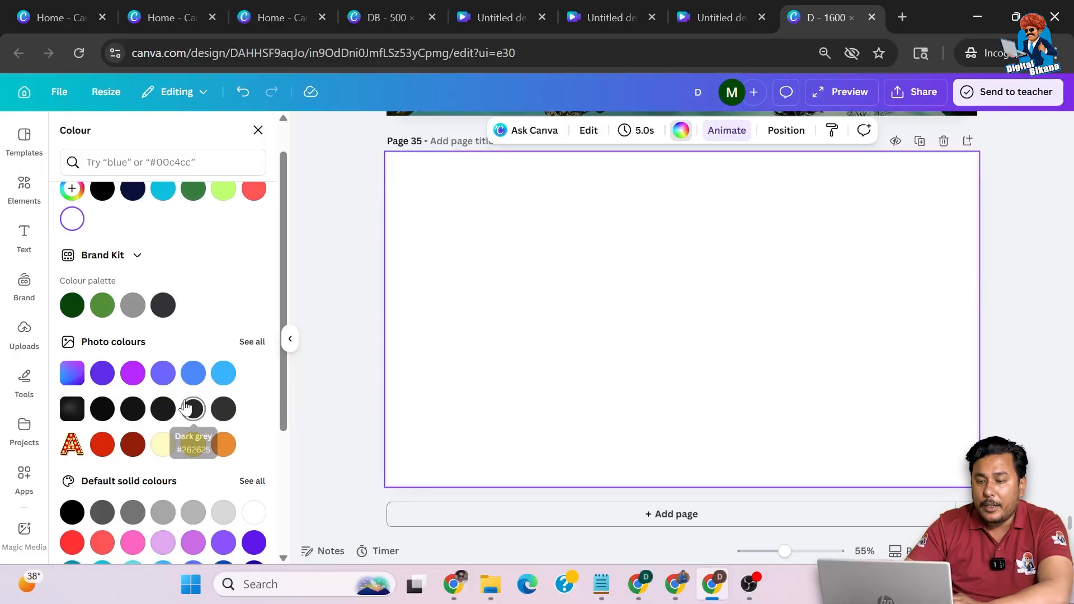
pyautogui.scroll(-3, 185, 403)
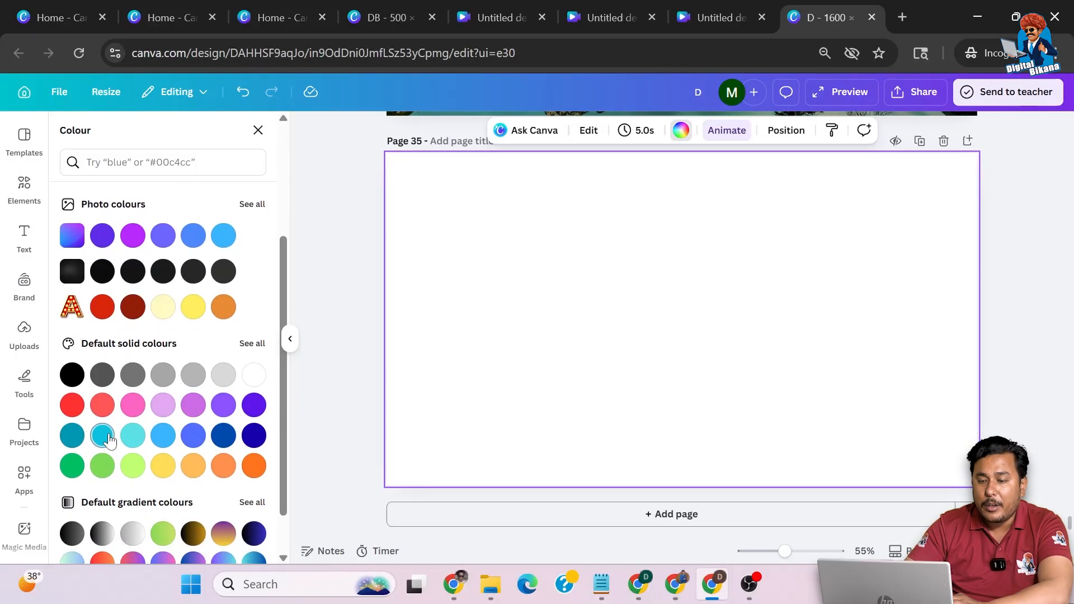
pyautogui.click(73, 466)
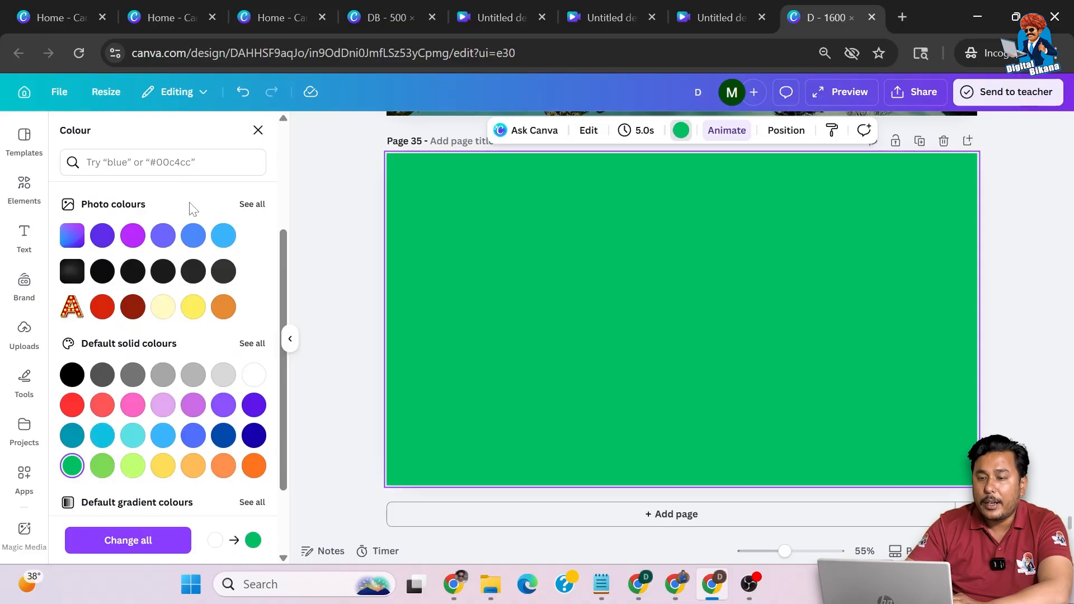
# Search the elements for "shape", show all shape results and add the plain rectangle to the page
pyautogui.click(24, 185)
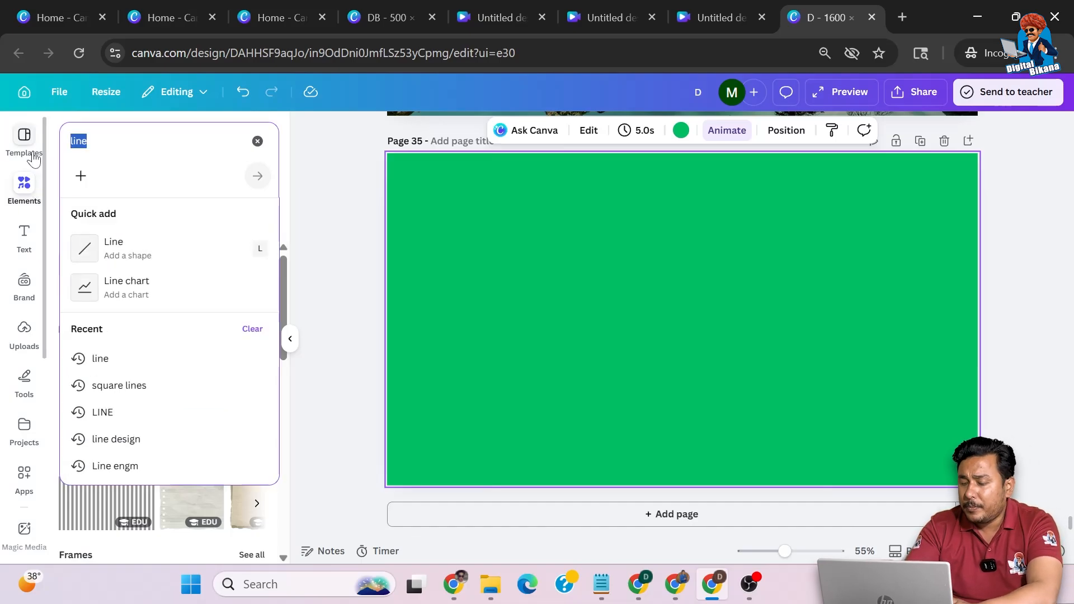
pyautogui.write('shape')
pyautogui.press('Return')
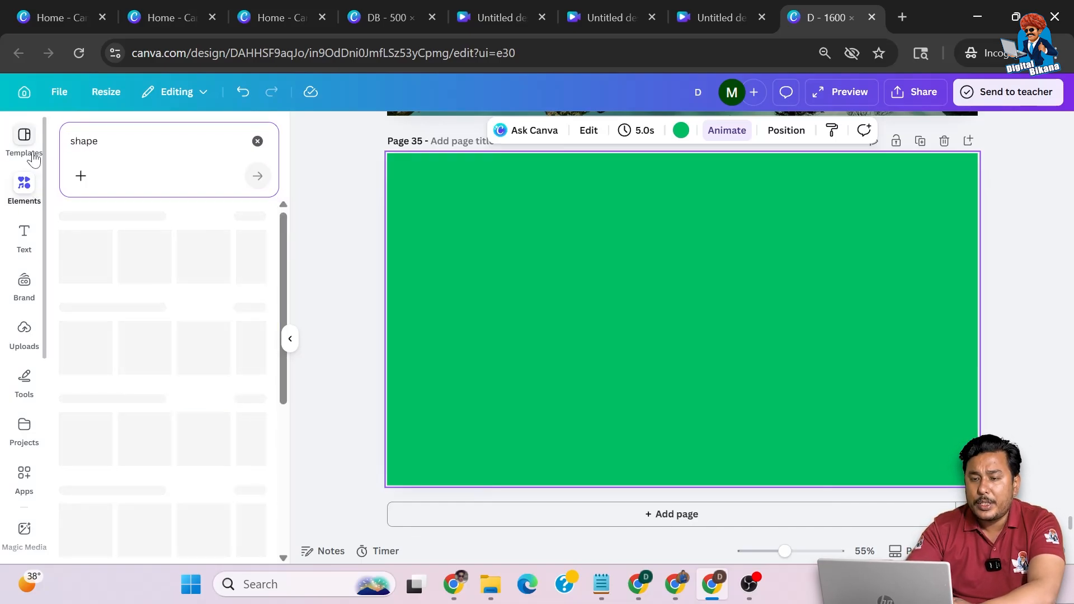
pyautogui.click(261, 301)
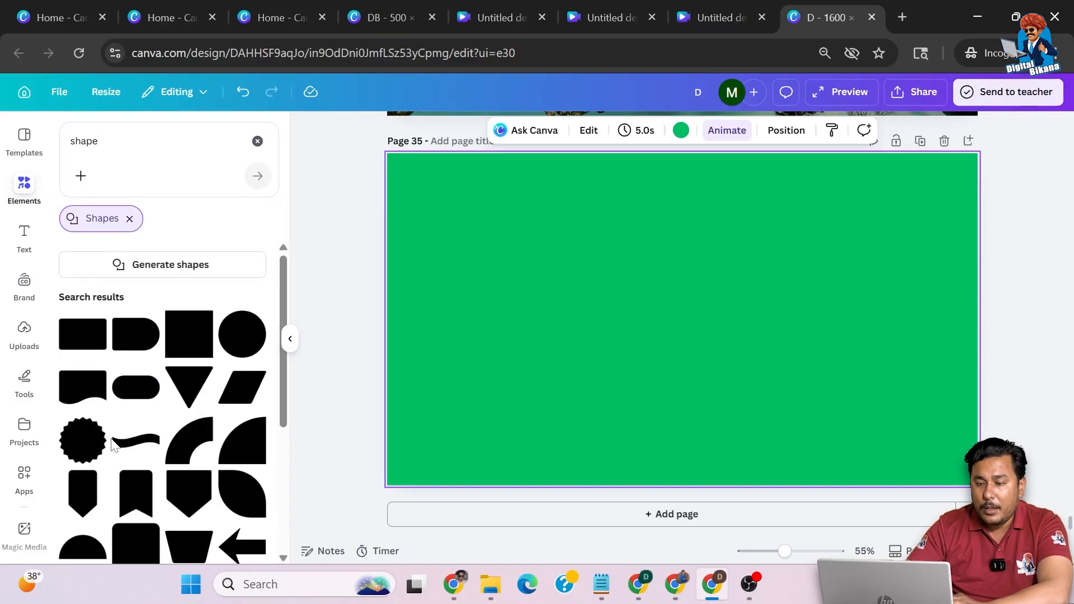
pyautogui.scroll(-4, 113, 444)
pyautogui.scroll(3, 113, 444)
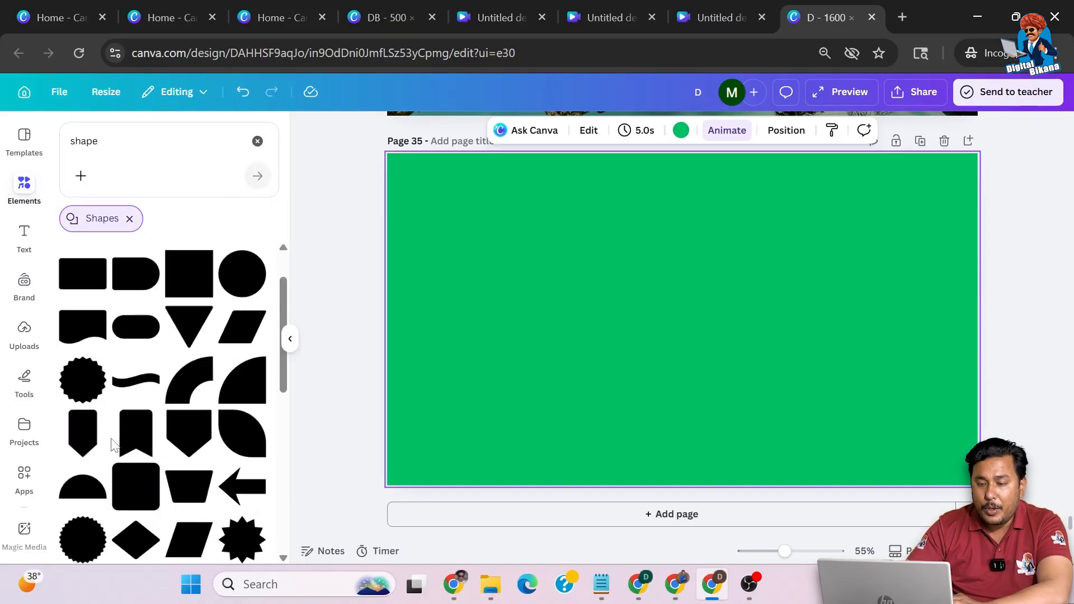
pyautogui.scroll(1, 113, 444)
pyautogui.click(73, 337)
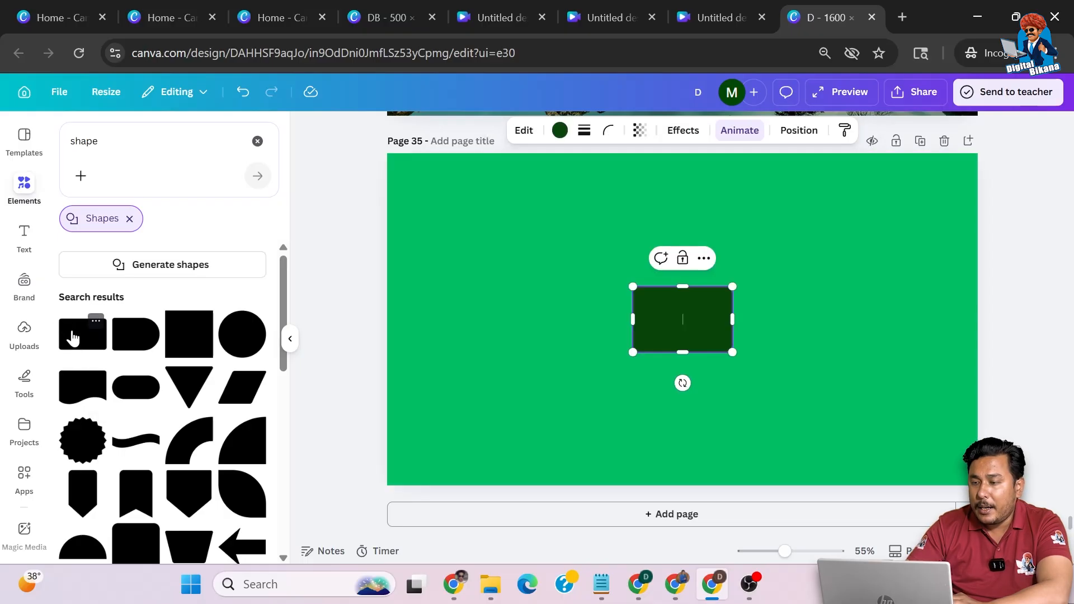
# Set the rectangle's corner rounding to 0 and fill it with white
pyautogui.click(608, 130)
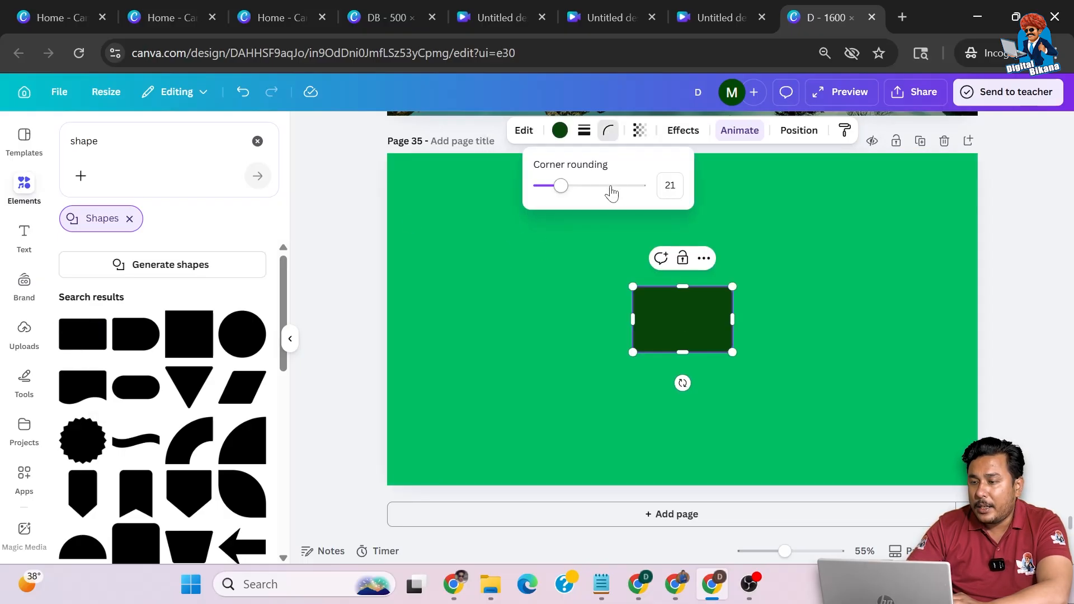
pyautogui.moveTo(569, 193); pyautogui.dragTo(486, 192)
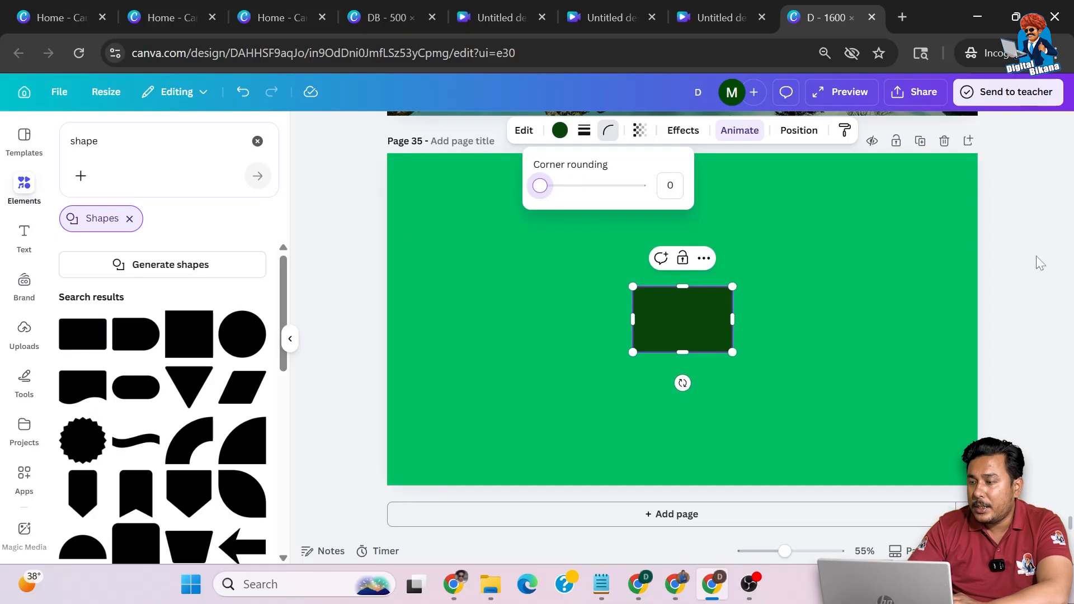
pyautogui.press('Escape')
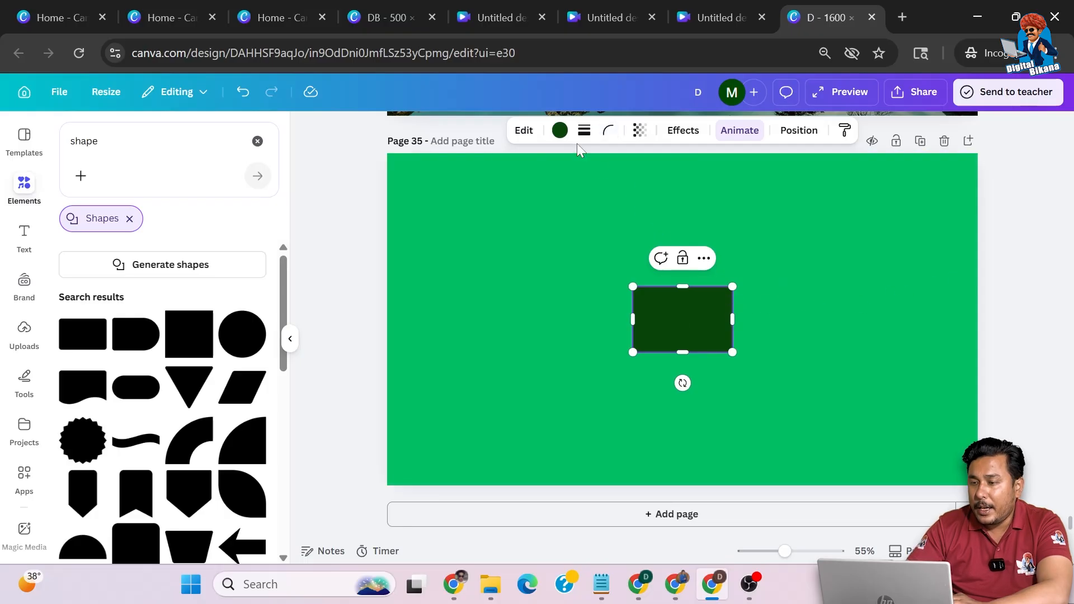
pyautogui.click(559, 130)
pyautogui.click(162, 259)
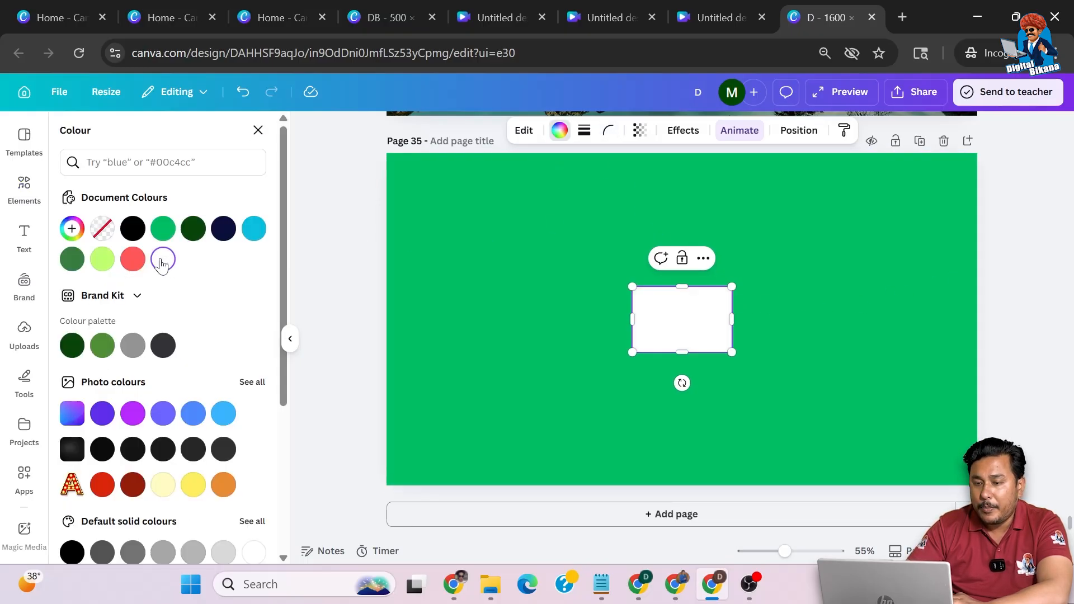
pyautogui.press('Escape')
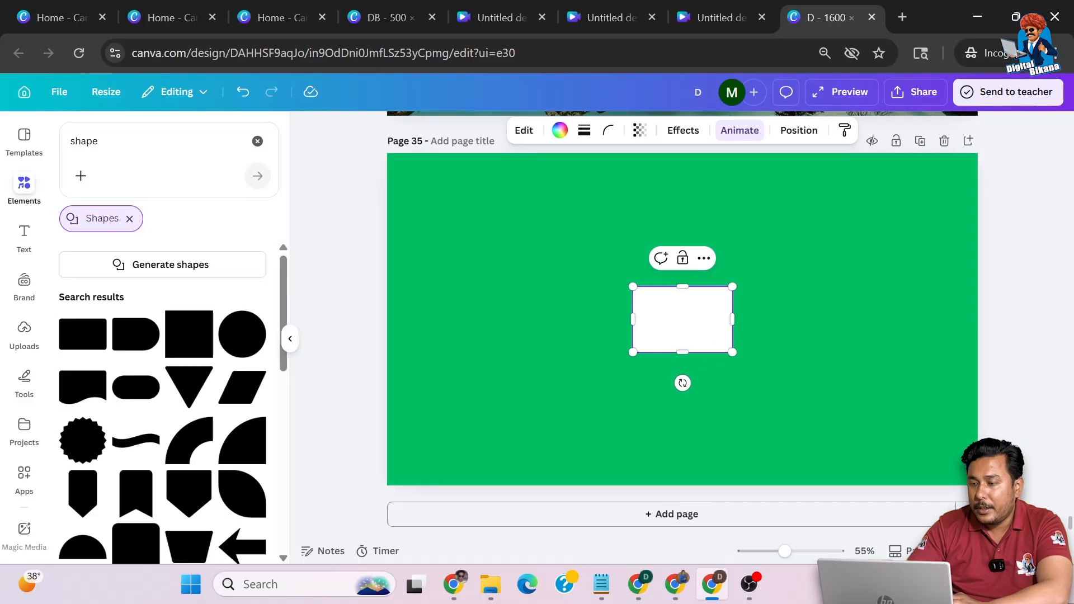
pyautogui.click(999, 301)
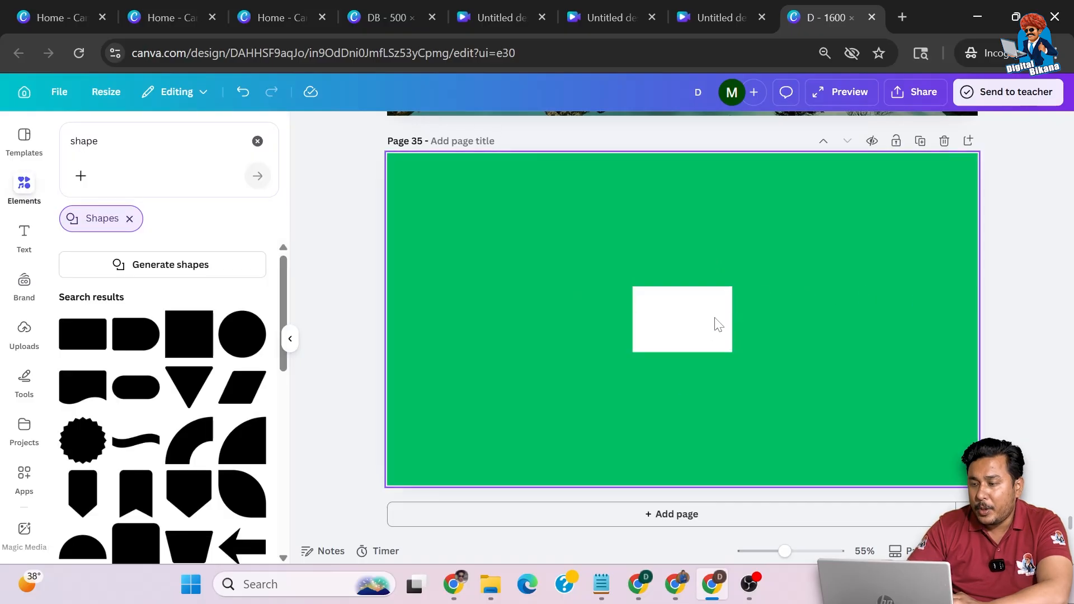
# Enlarge the white rectangle, tilt it and place it over the left part of the green page
pyautogui.click(693, 326)
pyautogui.moveTo(695, 331); pyautogui.dragTo(865, 419)
pyautogui.moveTo(856, 334); pyautogui.dragTo(880, 455)
pyautogui.moveTo(707, 402); pyautogui.dragTo(490, 380)
pyautogui.moveTo(594, 404); pyautogui.dragTo(558, 339)
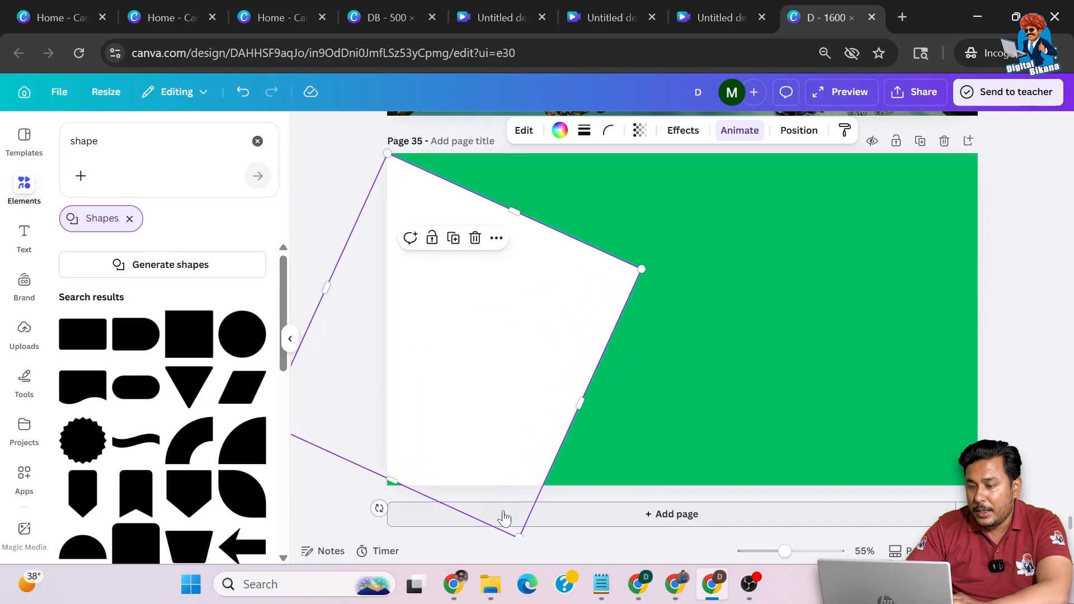
# Rotate and enlarge the white rectangle further so it covers the page's left side with one corner pointing right, just past the centre
pyautogui.moveTo(380, 507); pyautogui.dragTo(386, 464)
pyautogui.moveTo(372, 487); pyautogui.dragTo(347, 487)
pyautogui.moveTo(371, 450); pyautogui.dragTo(344, 485)
pyautogui.moveTo(333, 271); pyautogui.dragTo(291, 239)
pyautogui.moveTo(551, 322); pyautogui.dragTo(608, 308)
pyautogui.moveTo(380, 454); pyautogui.dragTo(334, 513)
pyautogui.moveTo(327, 254); pyautogui.dragTo(346, 154)
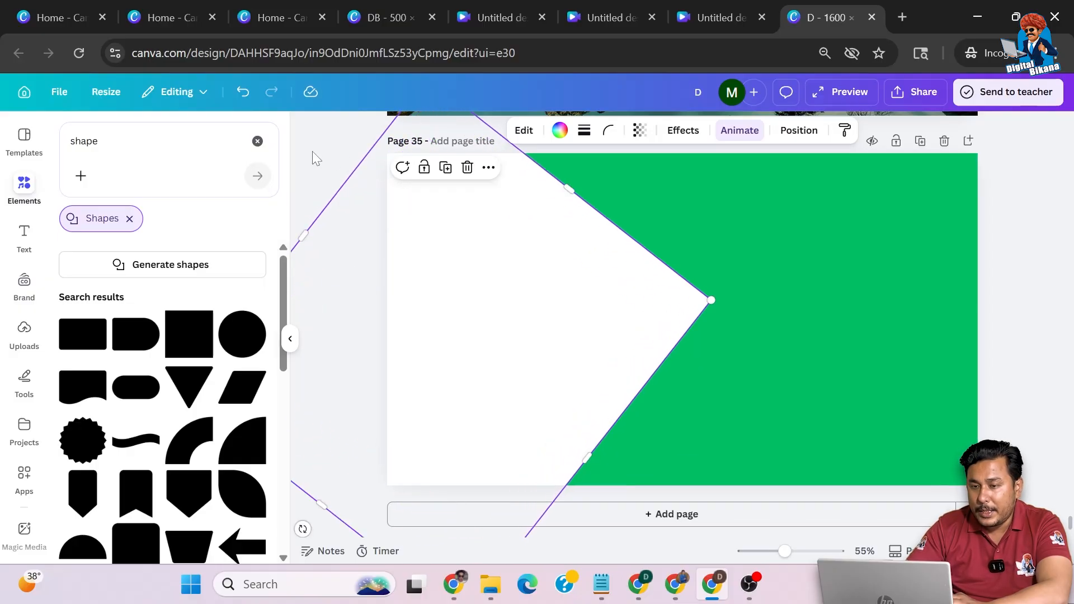
# Add a Brand Kit heading reading "DB" and colour it dark red from the photo colours
pyautogui.click(168, 179)
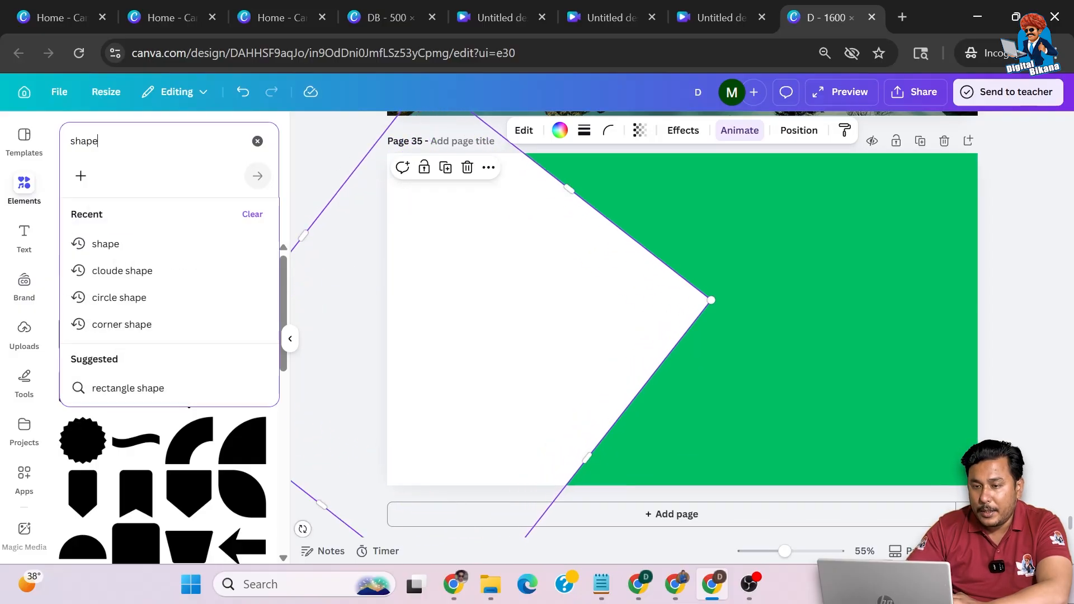
pyautogui.click(17, 235)
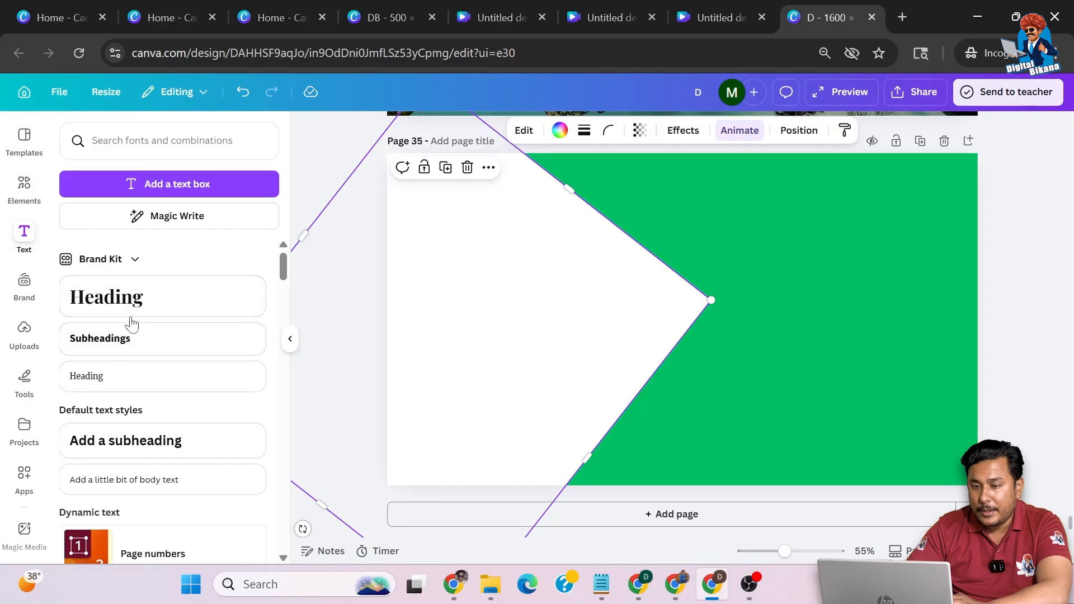
pyautogui.click(135, 312)
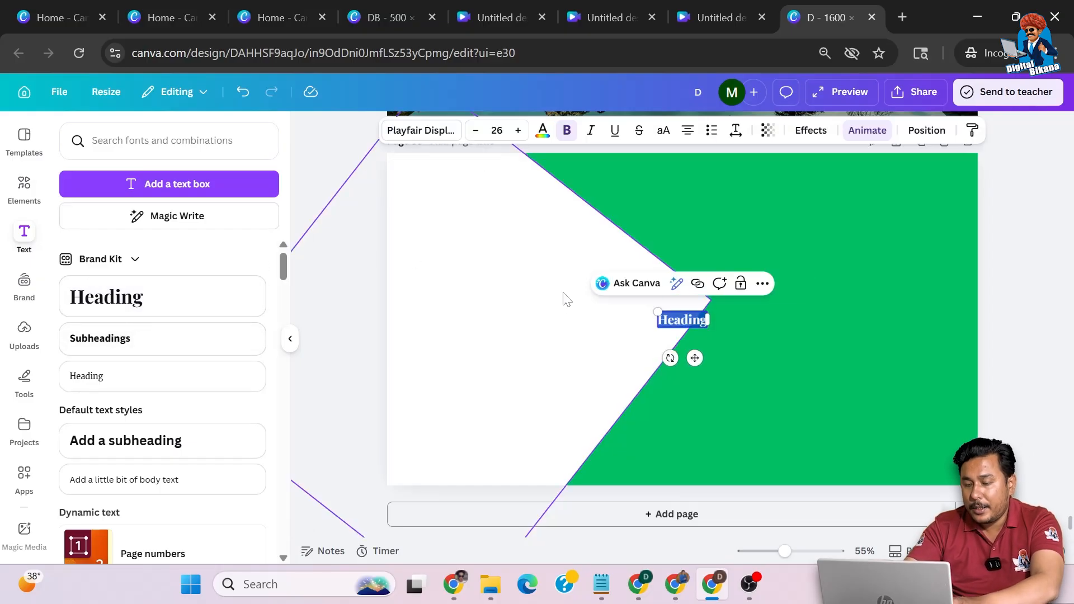
pyautogui.write('DB')
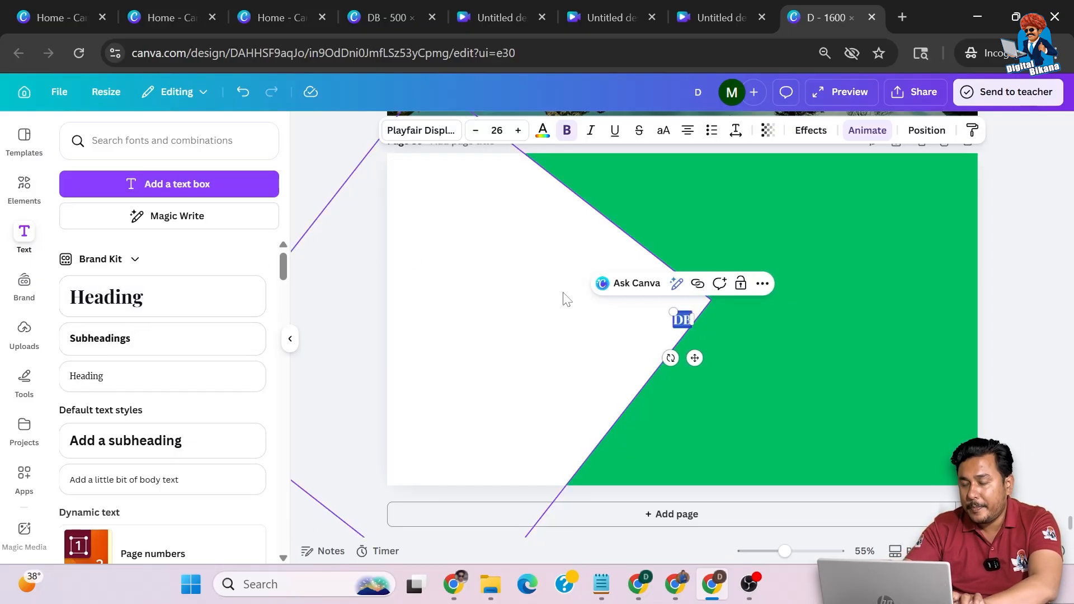
pyautogui.click(542, 134)
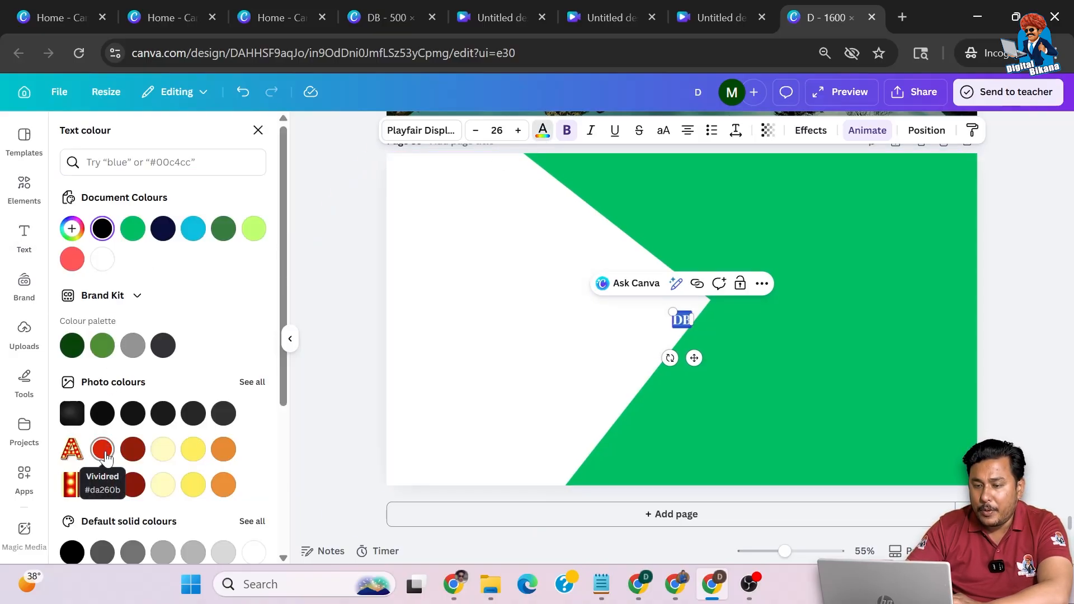
pyautogui.click(132, 485)
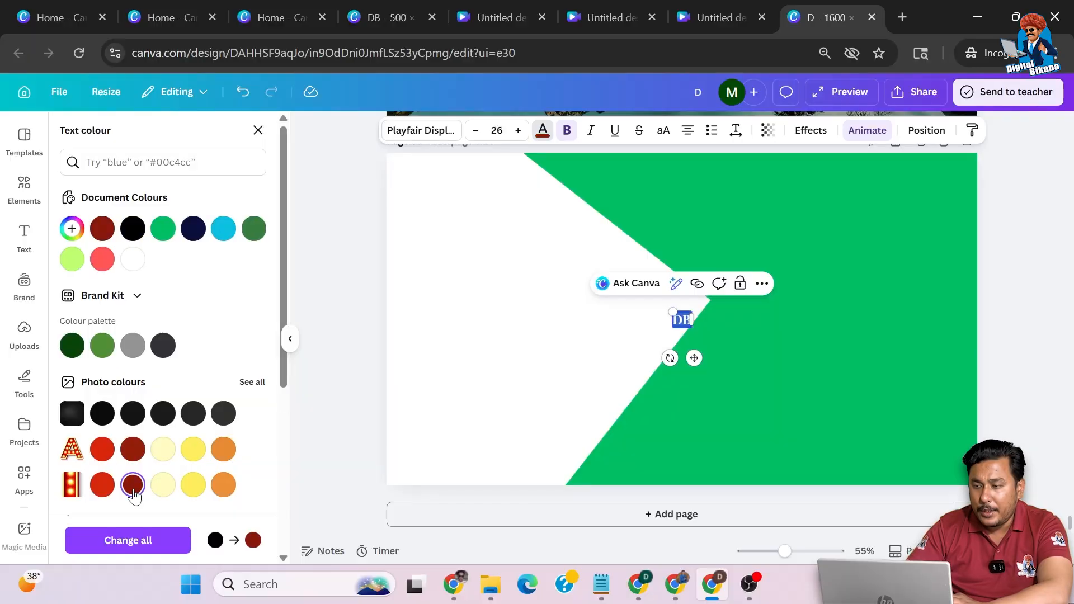
# Enlarge the "DB" heading to size 222 and position it inside the white area near the arrow's tip
pyautogui.click(518, 129)
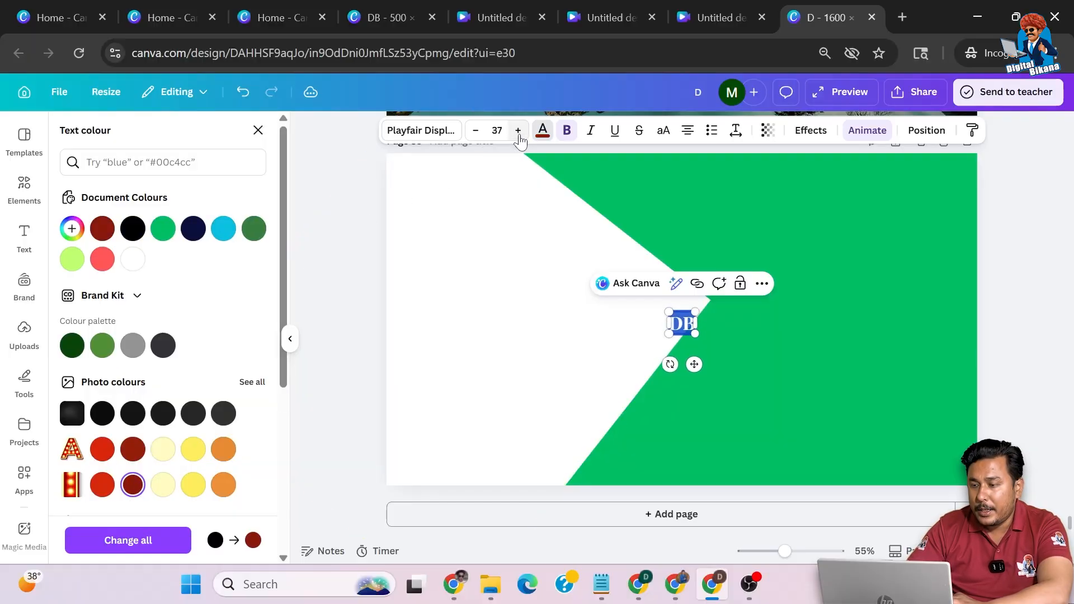
pyautogui.click(518, 135)
pyautogui.moveTo(629, 289); pyautogui.dragTo(525, 247)
pyautogui.press('Escape')
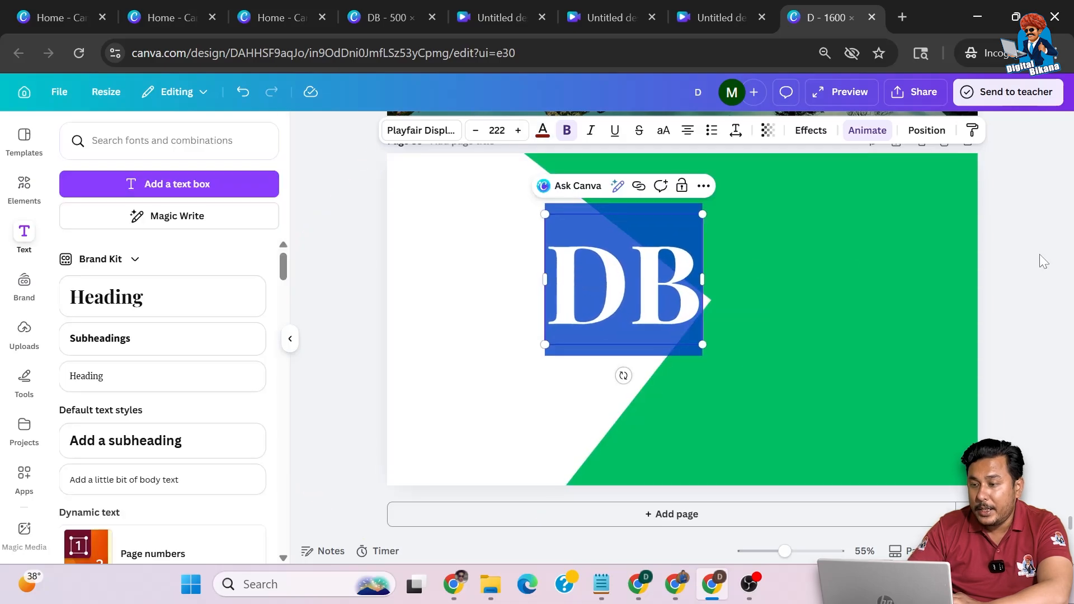
pyautogui.press('Escape')
pyautogui.moveTo(647, 292); pyautogui.dragTo(603, 307)
# Give the white shape a Drop shadow effect with direction -100, offset 38 and transparency 83
pyautogui.click(659, 310)
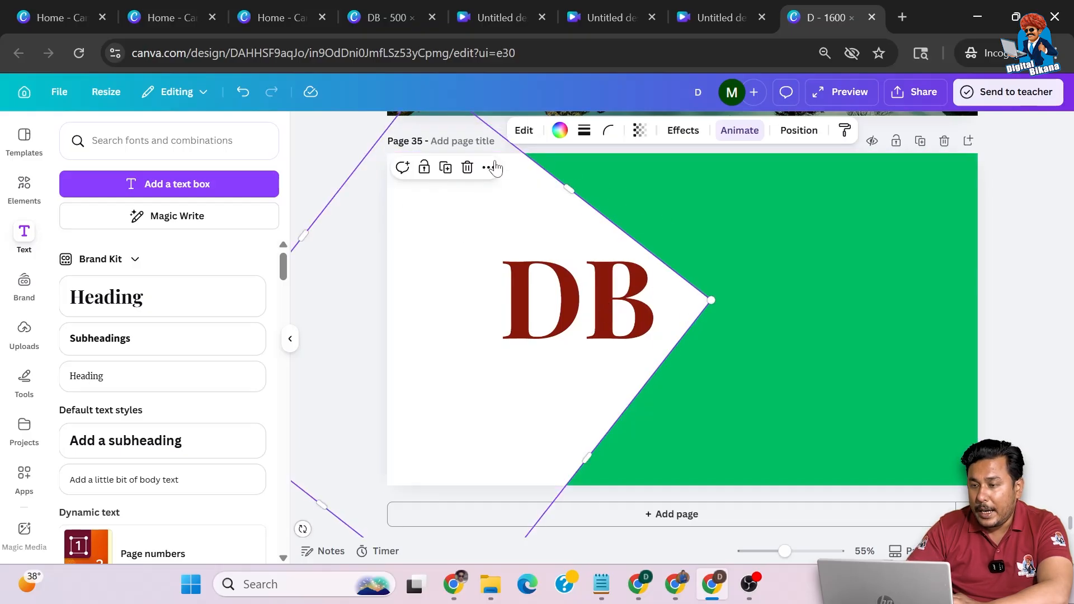
pyautogui.click(683, 131)
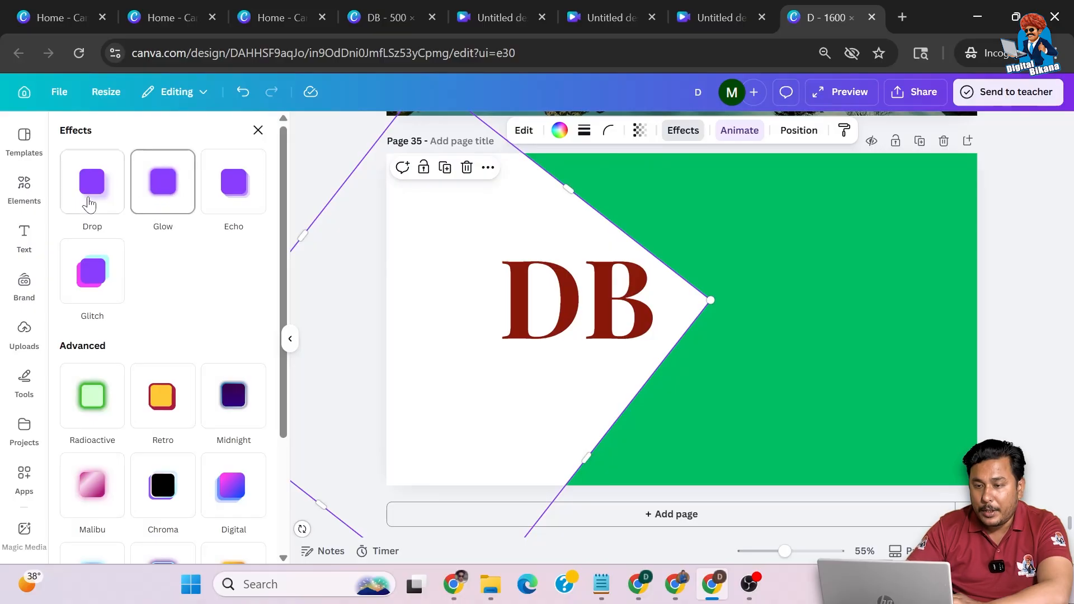
pyautogui.click(95, 203)
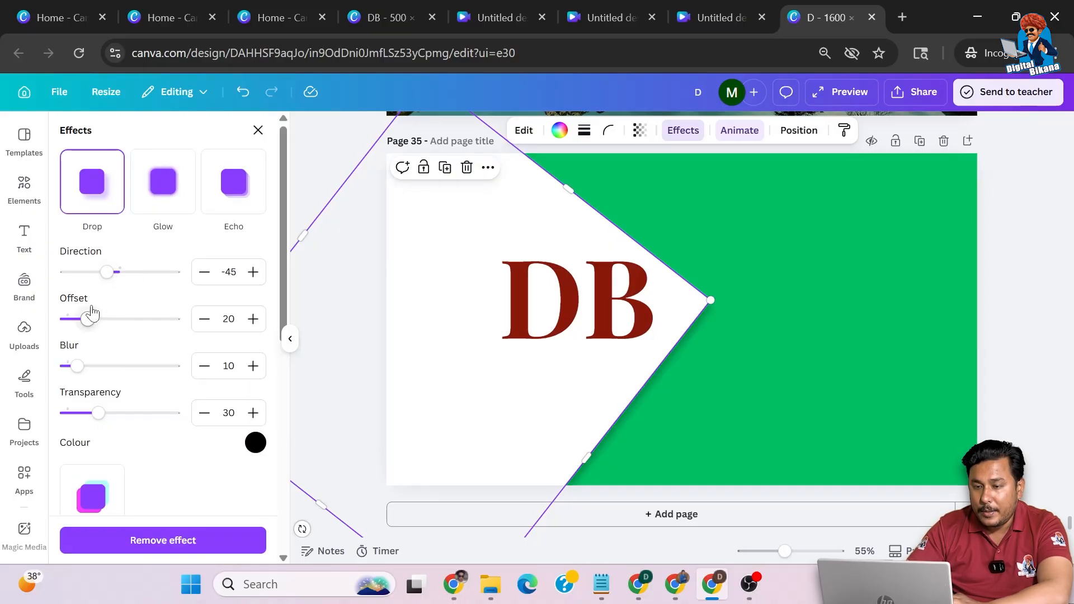
pyautogui.moveTo(90, 321); pyautogui.dragTo(108, 322)
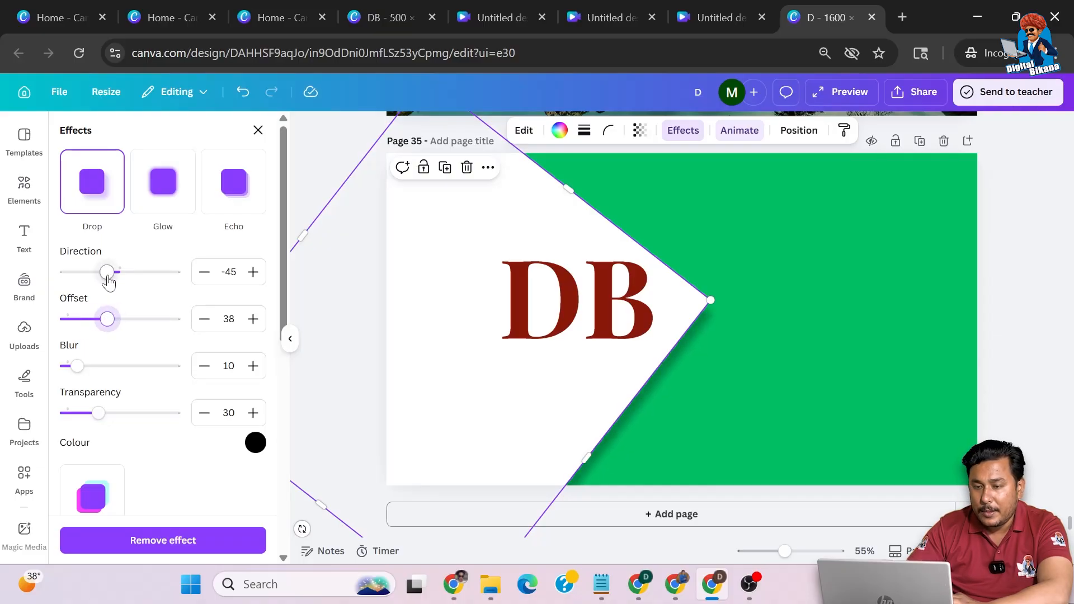
pyautogui.moveTo(99, 415); pyautogui.dragTo(139, 418)
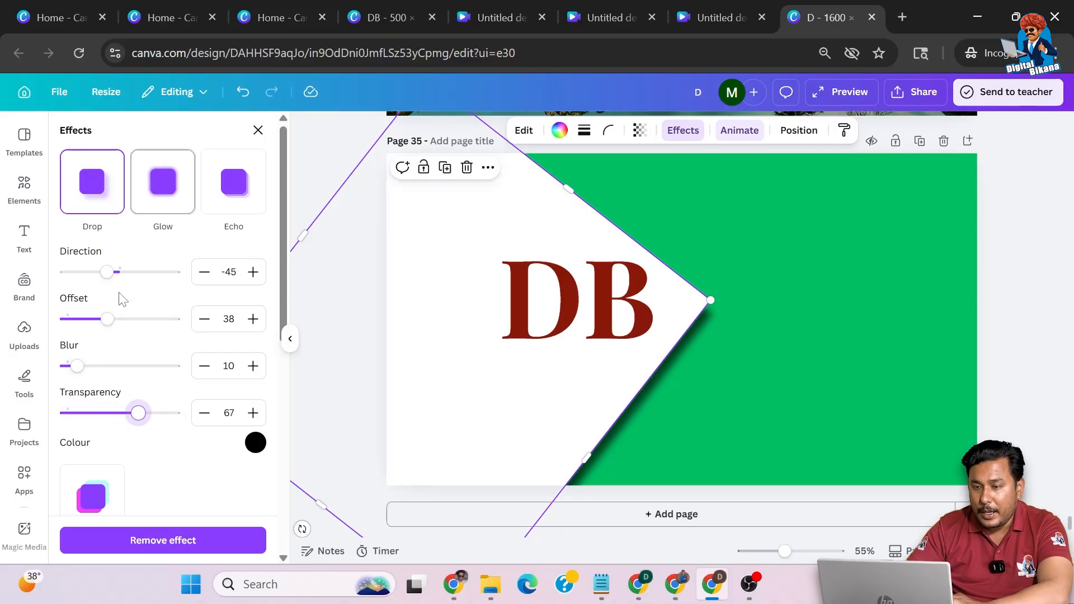
pyautogui.moveTo(108, 278); pyautogui.dragTo(91, 279)
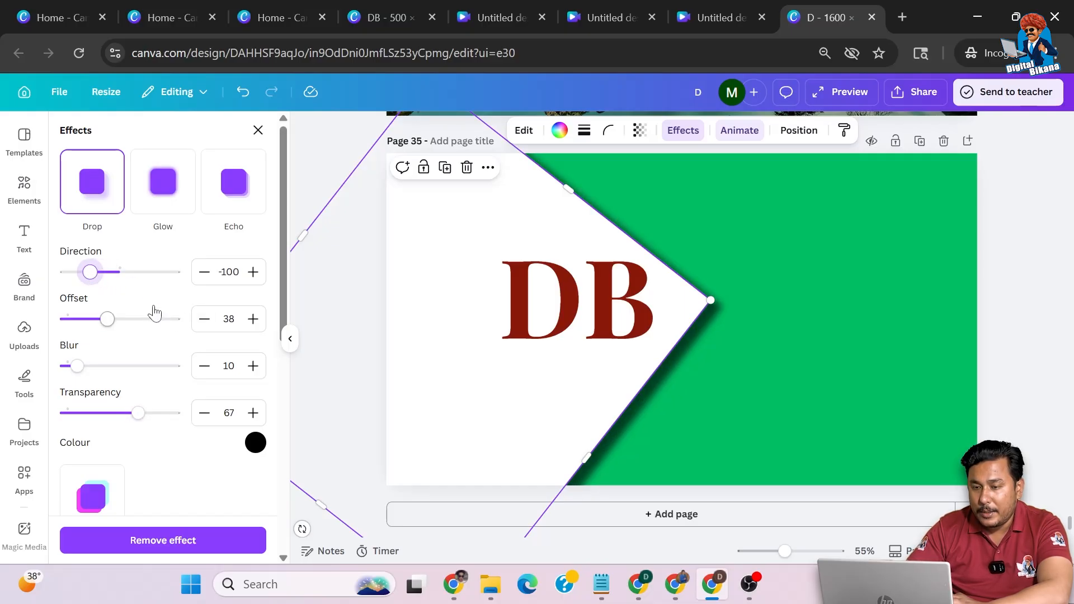
pyautogui.moveTo(138, 414); pyautogui.dragTo(156, 413)
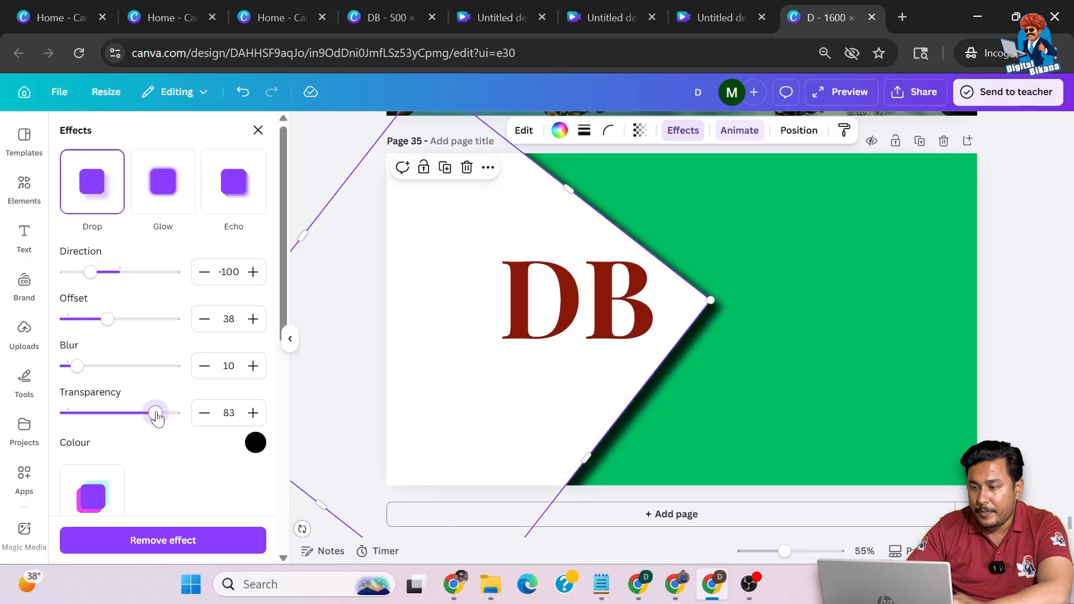
pyautogui.click(1001, 251)
# Recolour only the letter "B" of the "DB" heading dark navy from the document colours
pyautogui.click(599, 300)
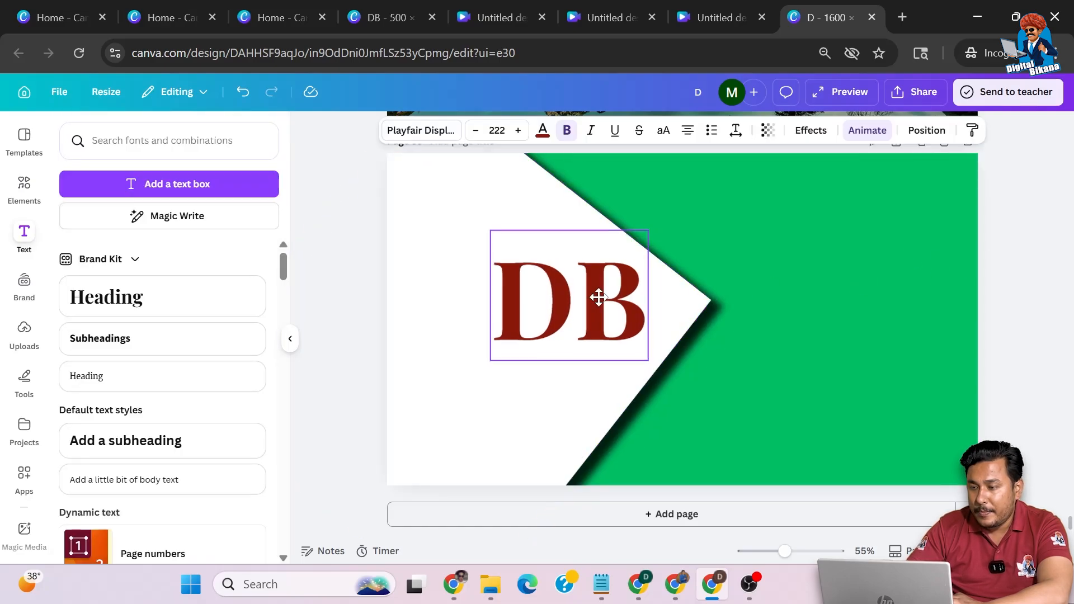
pyautogui.click(586, 303)
pyautogui.hotkey('shift', 'Right')
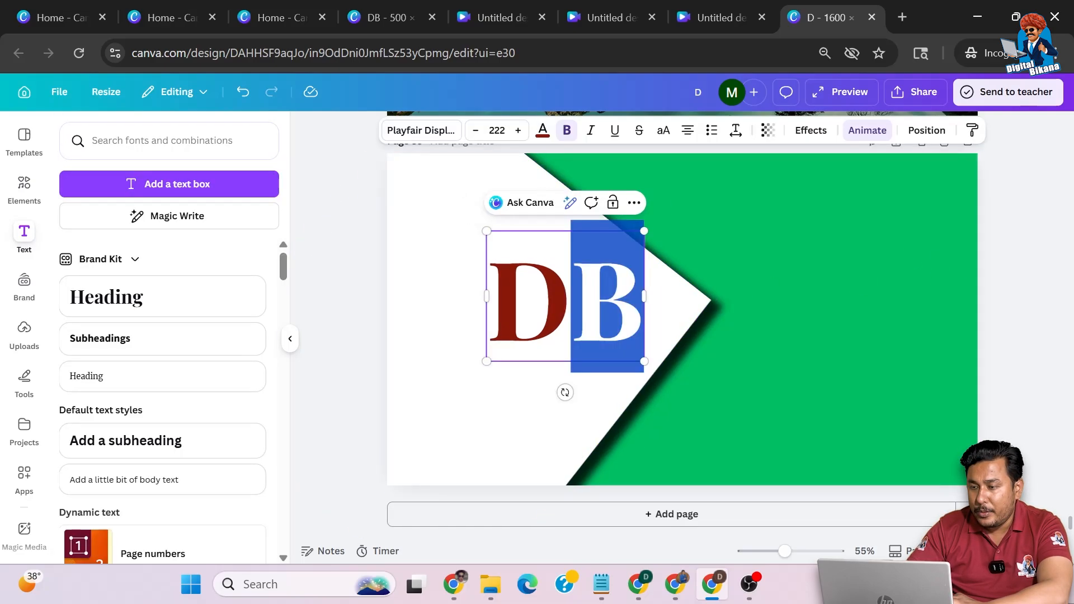
pyautogui.click(542, 131)
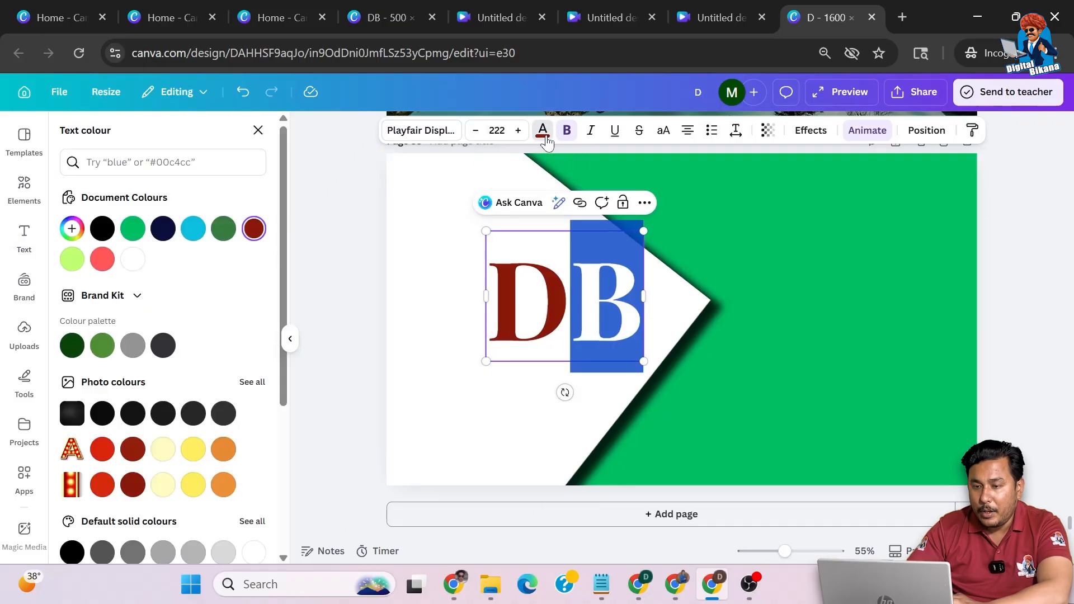
pyautogui.click(165, 230)
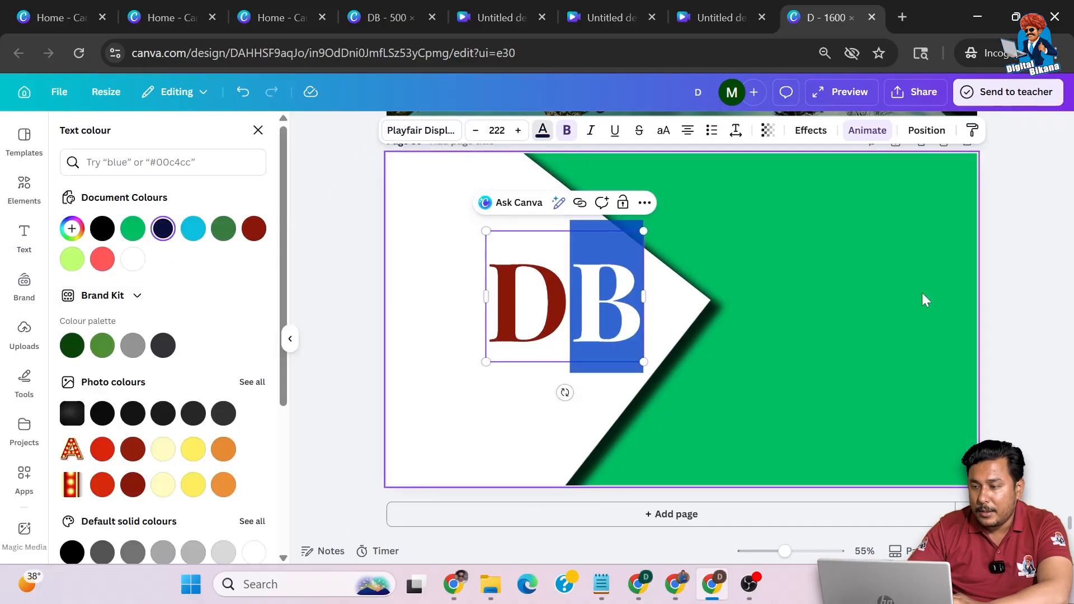
pyautogui.press('Escape')
pyautogui.click(990, 301)
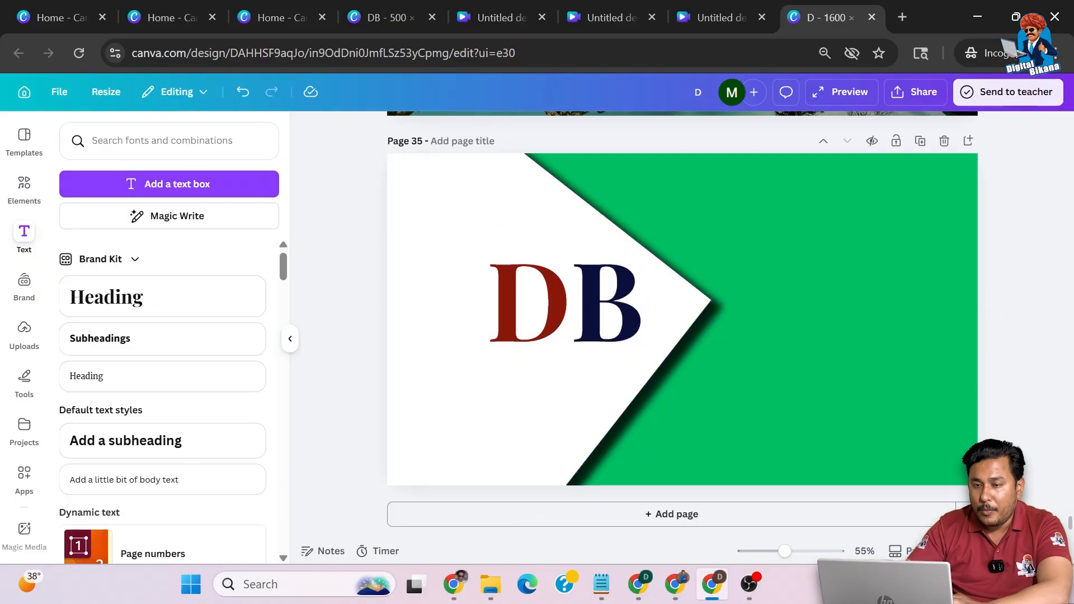
# Search the elements for "line shadow" without the Shapes filter and add the second graphic to the page
pyautogui.click(25, 194)
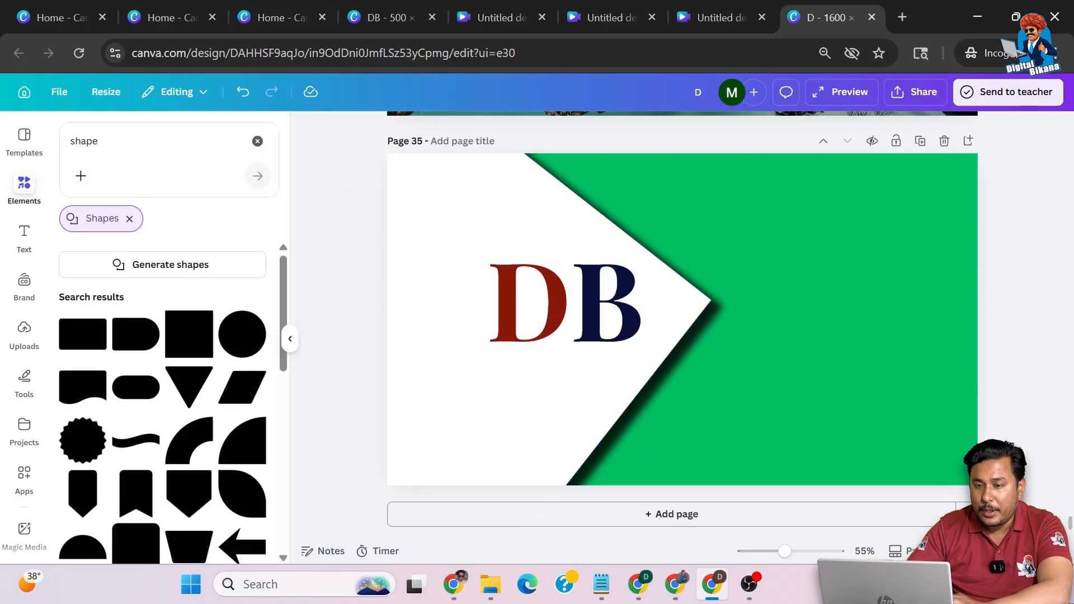
pyautogui.click(84, 140)
pyautogui.write('line shadow')
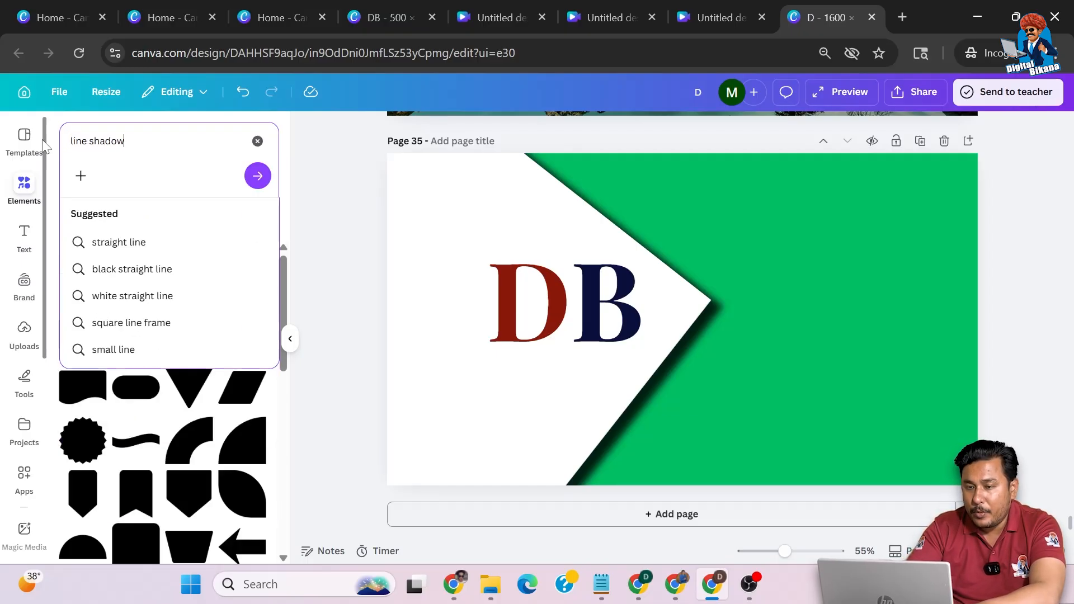
pyautogui.press('Return')
pyautogui.click(129, 218)
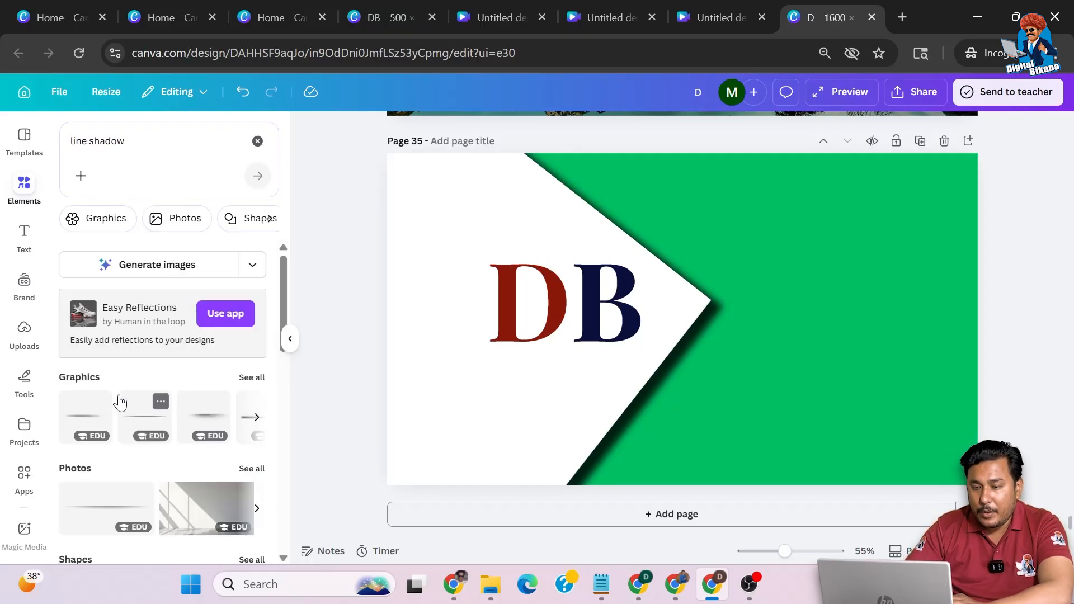
pyautogui.click(133, 426)
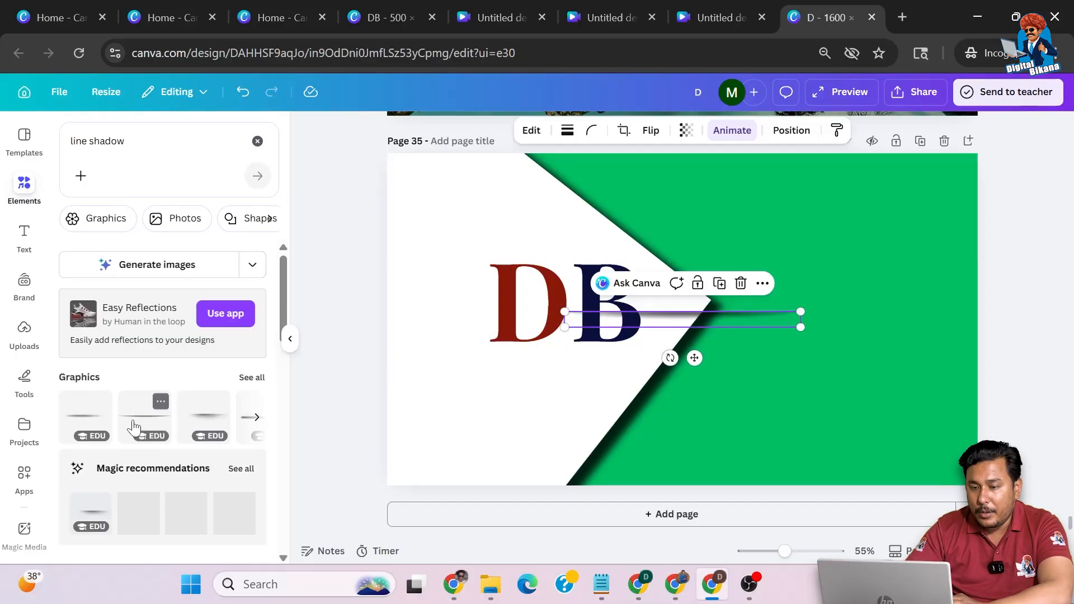
# Move the line shadow to the white area left of the "DB" heading and rotate it to a slightly tilted, near-vertical angle
pyautogui.moveTo(715, 322); pyautogui.dragTo(437, 325)
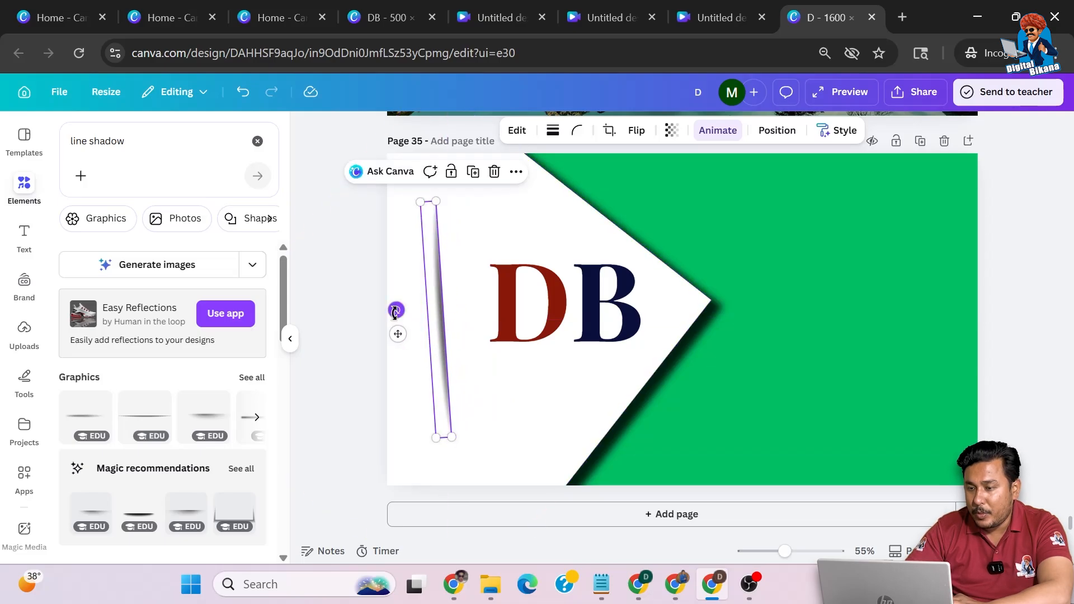
pyautogui.moveTo(395, 312); pyautogui.dragTo(388, 315)
pyautogui.click(357, 291)
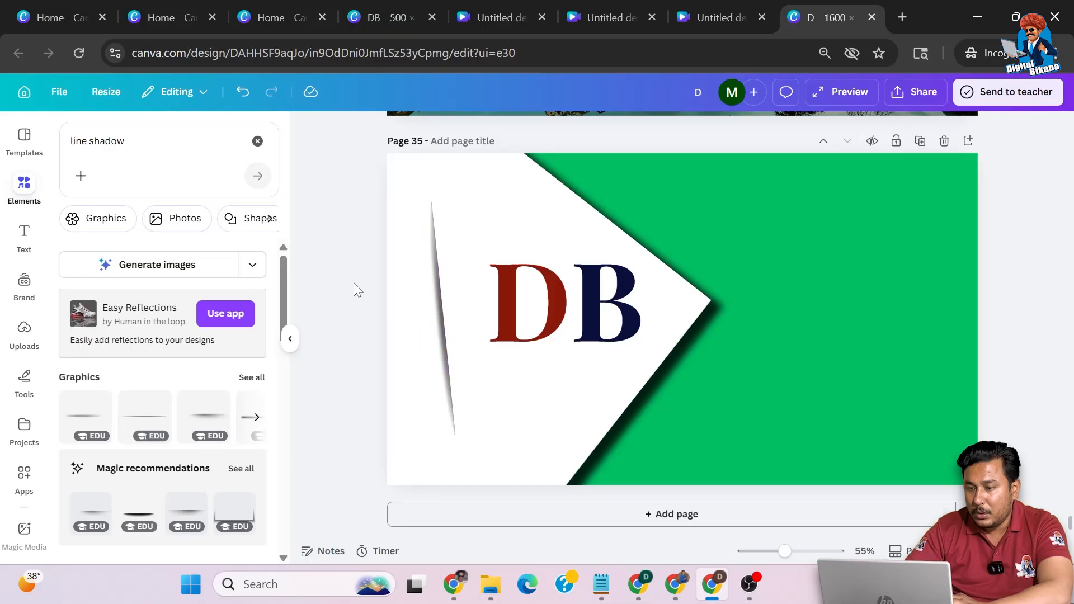
pyautogui.click(439, 292)
pyautogui.click(636, 130)
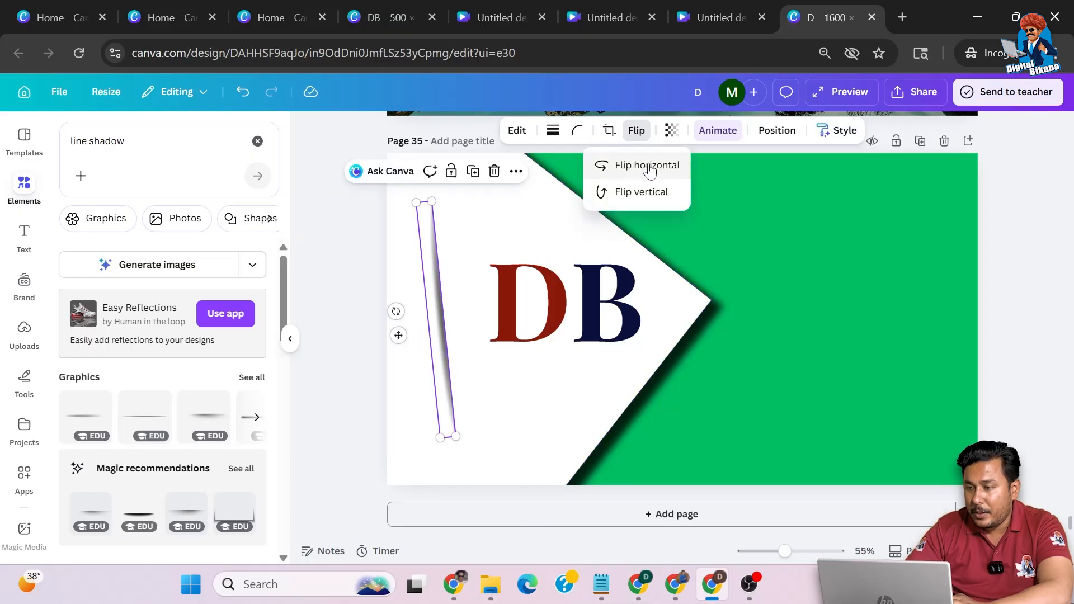
pyautogui.click(344, 270)
pyautogui.click(438, 301)
pyautogui.click(636, 131)
pyautogui.click(352, 279)
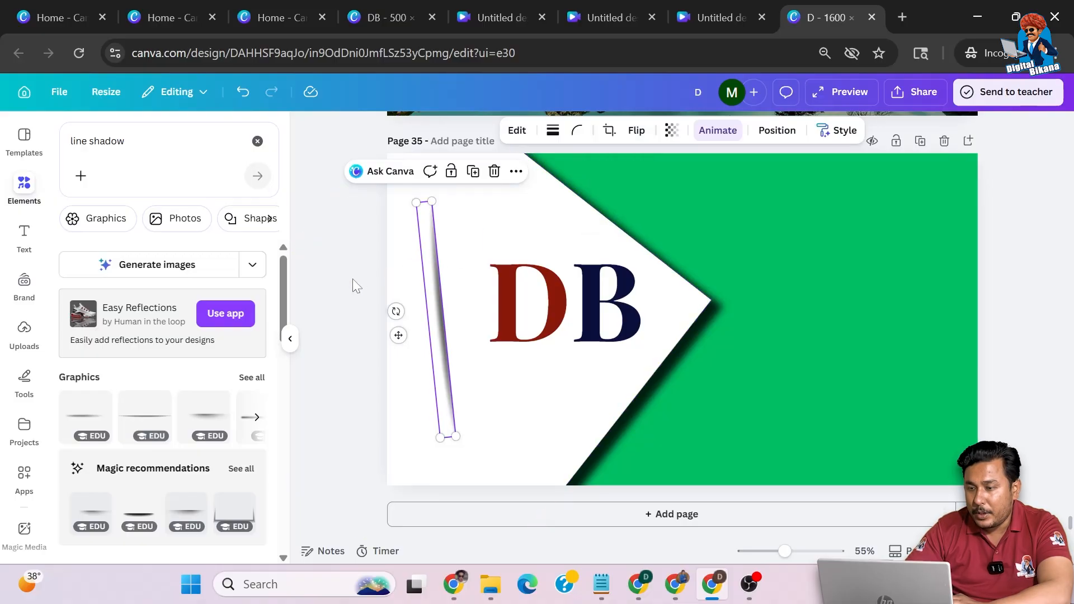
pyautogui.rightClick(352, 279)
pyautogui.click(353, 279)
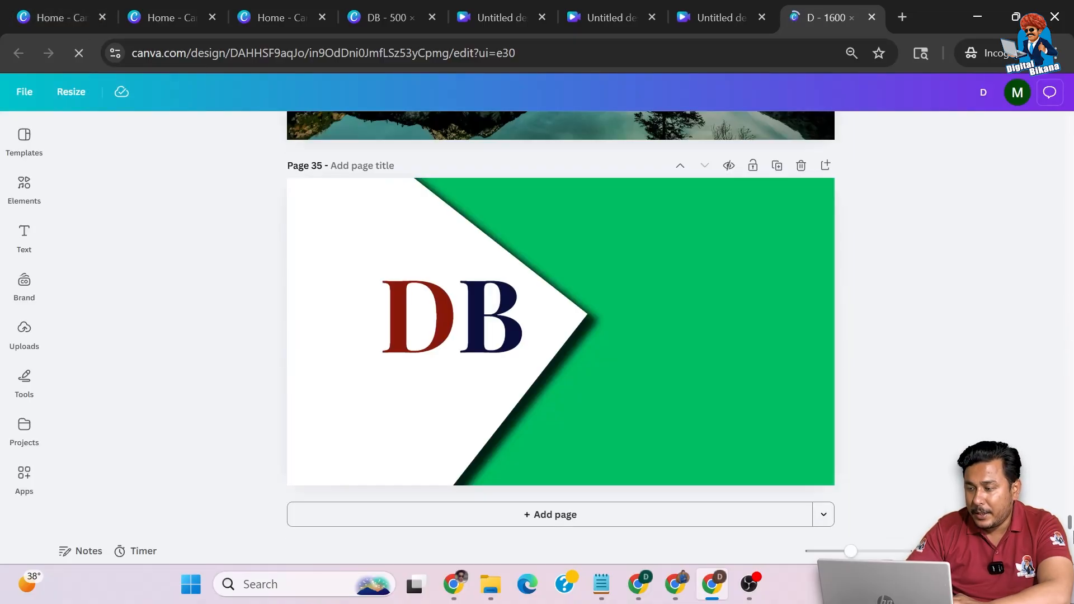
# Set the transparency of the line shadow left of "DB" to 78
pyautogui.click(345, 299)
pyautogui.click(550, 130)
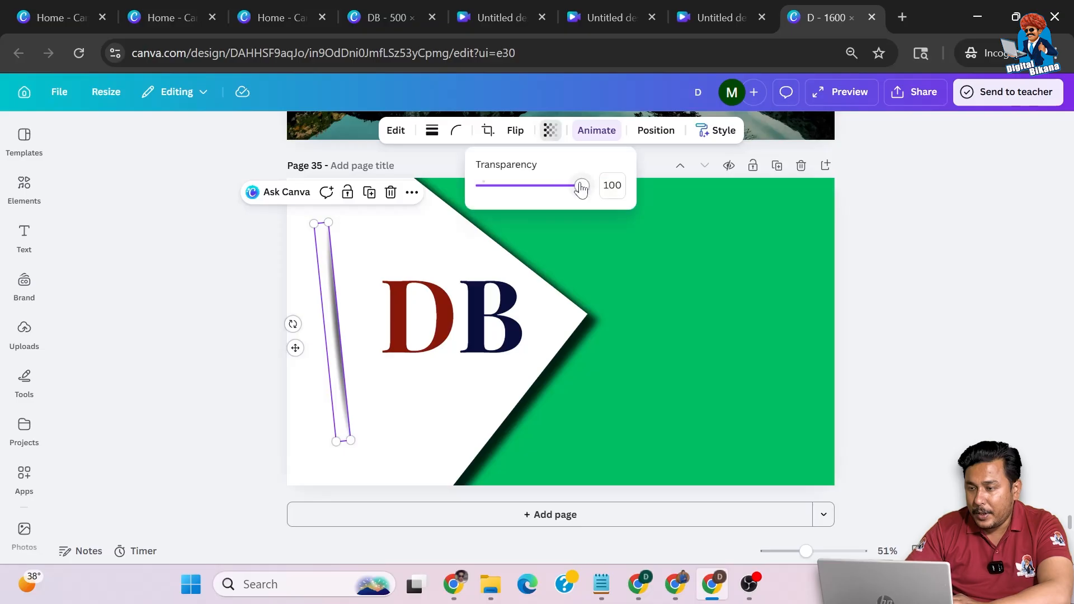
pyautogui.moveTo(578, 191); pyautogui.dragTo(562, 193)
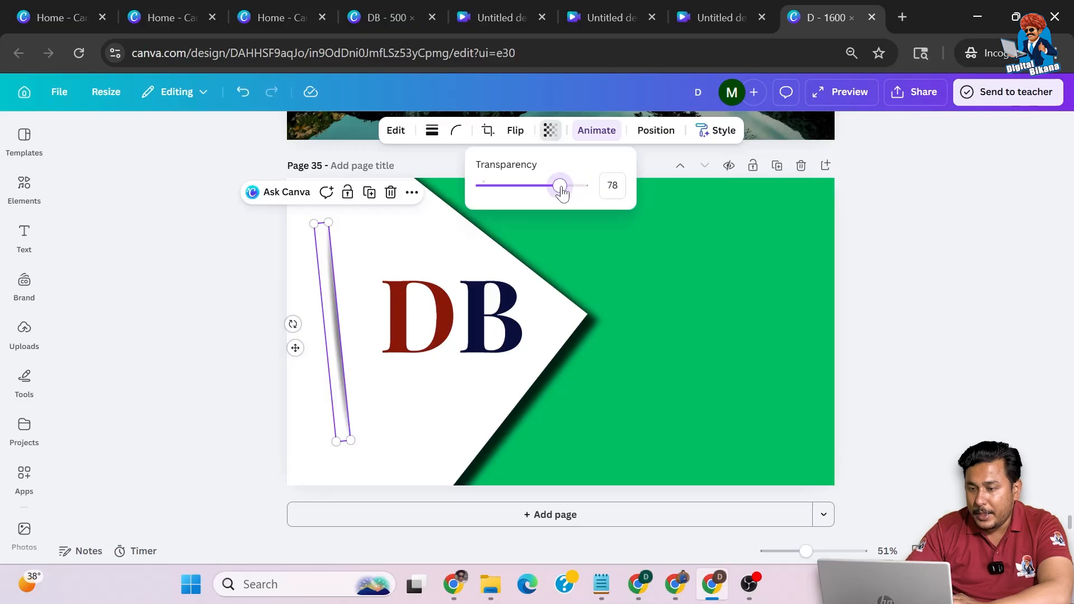
pyautogui.click(232, 237)
pyautogui.click(233, 236)
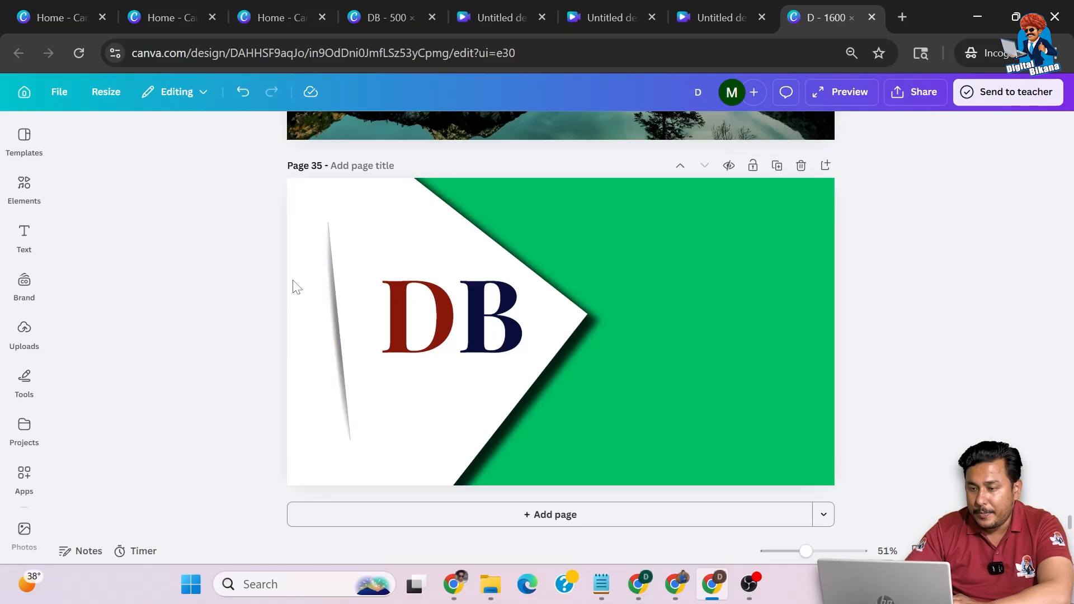
pyautogui.rightClick(338, 323)
pyautogui.click(509, 135)
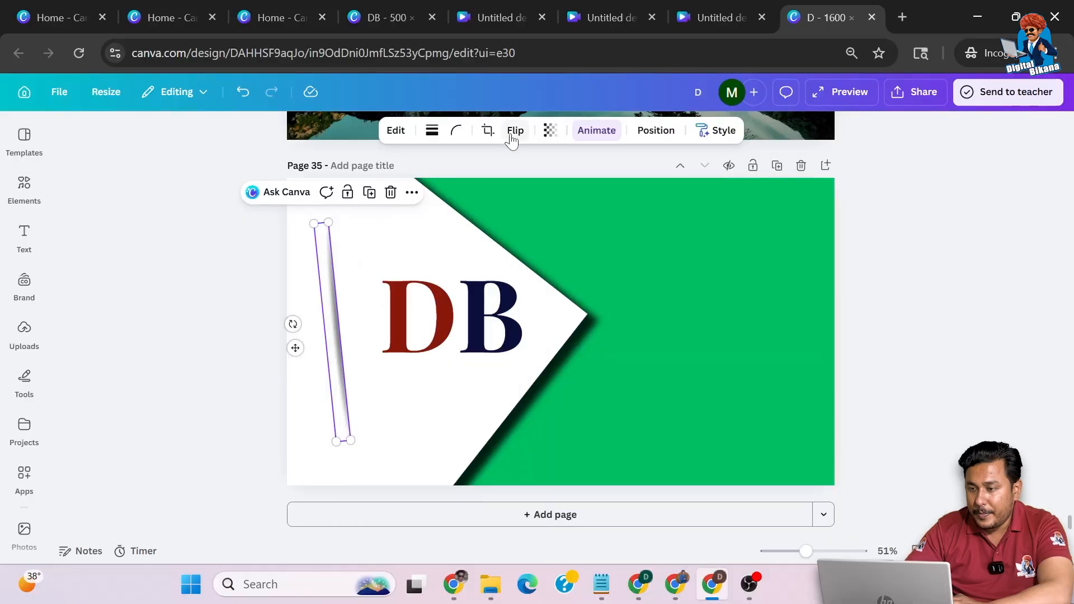
pyautogui.click(513, 135)
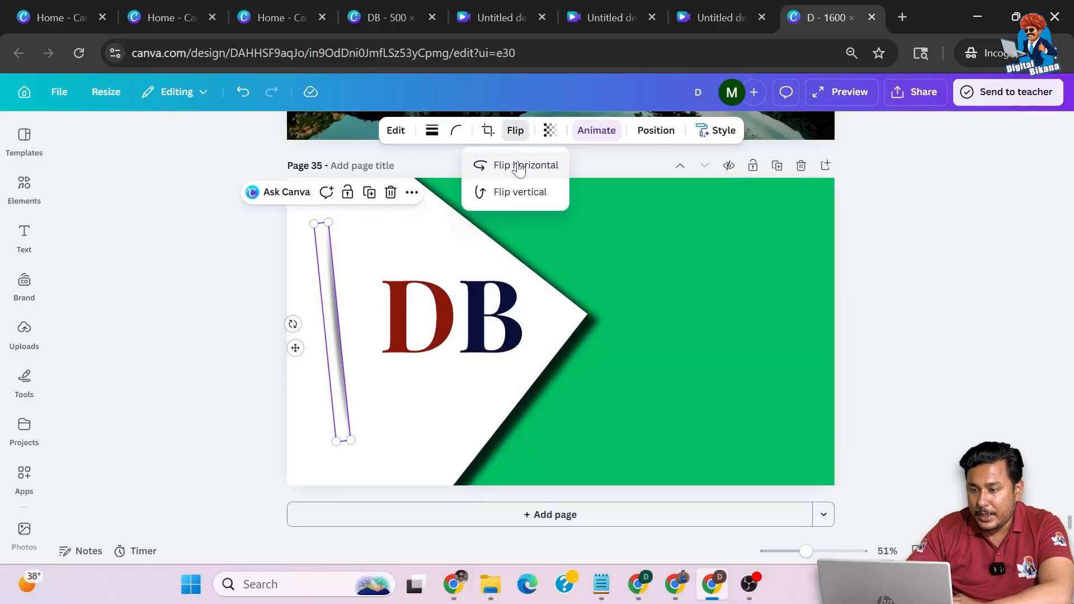
pyautogui.click(197, 251)
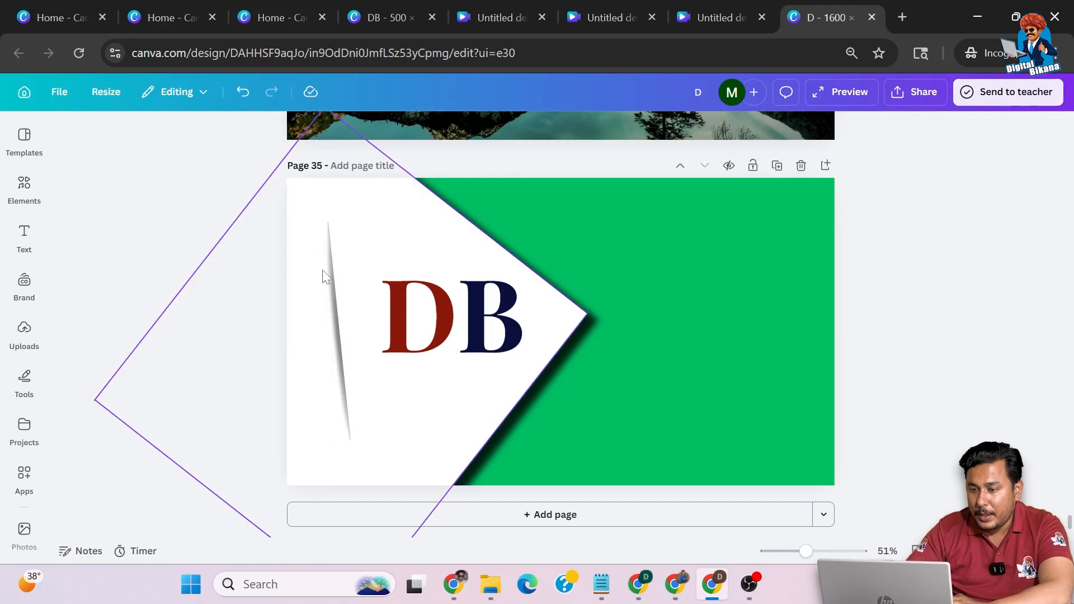
# Enlarge the line shadow from both ends so it spans the full height of the page
pyautogui.click(330, 291)
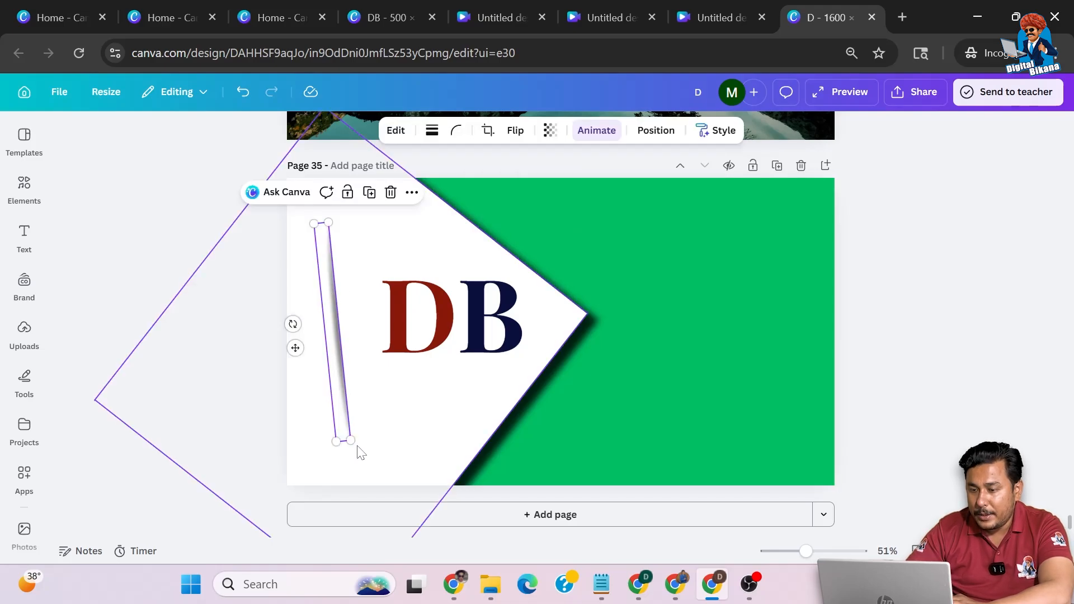
pyautogui.moveTo(351, 441); pyautogui.dragTo(363, 512)
pyautogui.moveTo(335, 222); pyautogui.dragTo(343, 170)
pyautogui.click(233, 246)
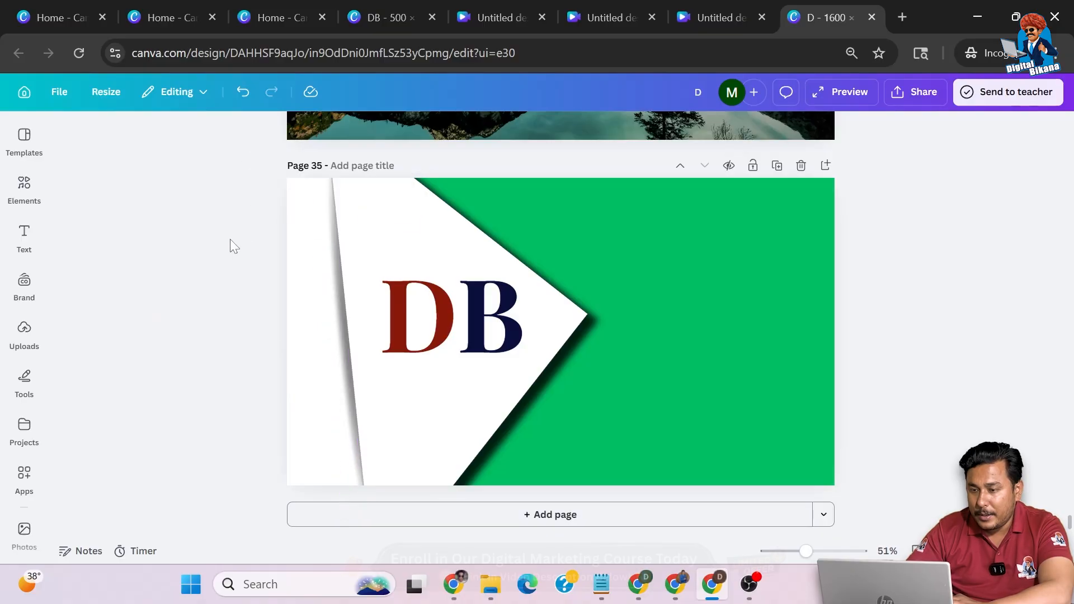
# Try a transparency value of 33 on the full-height line shadow
pyautogui.click(330, 278)
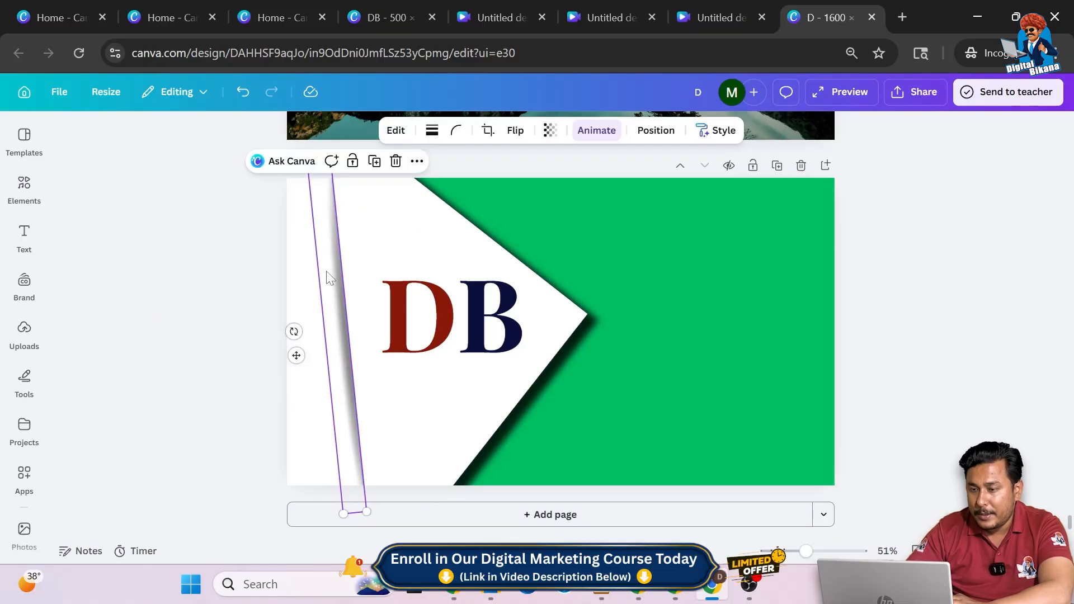
pyautogui.click(550, 131)
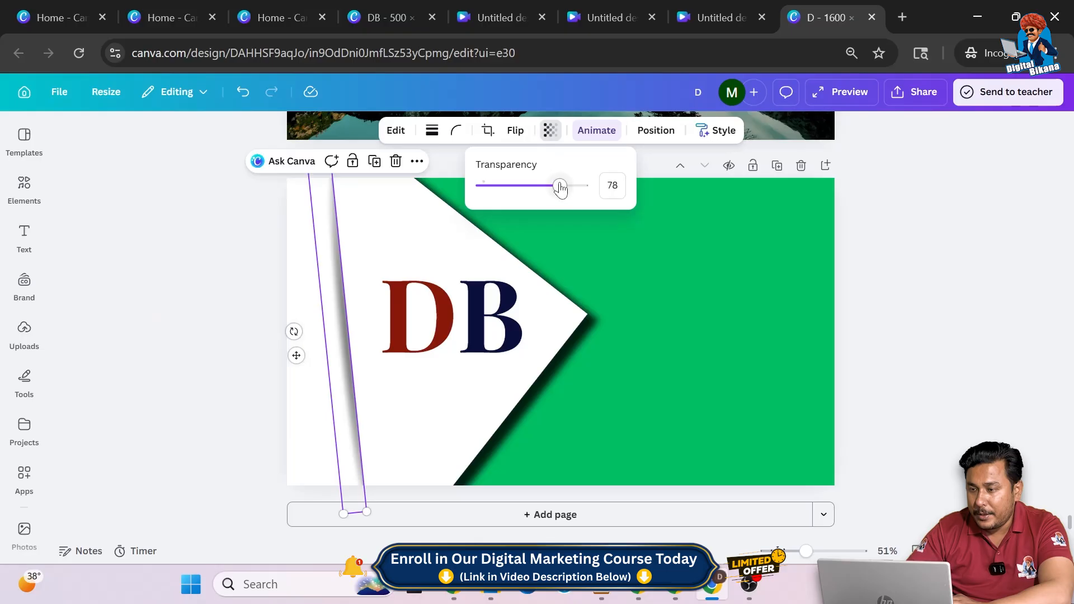
pyautogui.moveTo(560, 191); pyautogui.dragTo(515, 190)
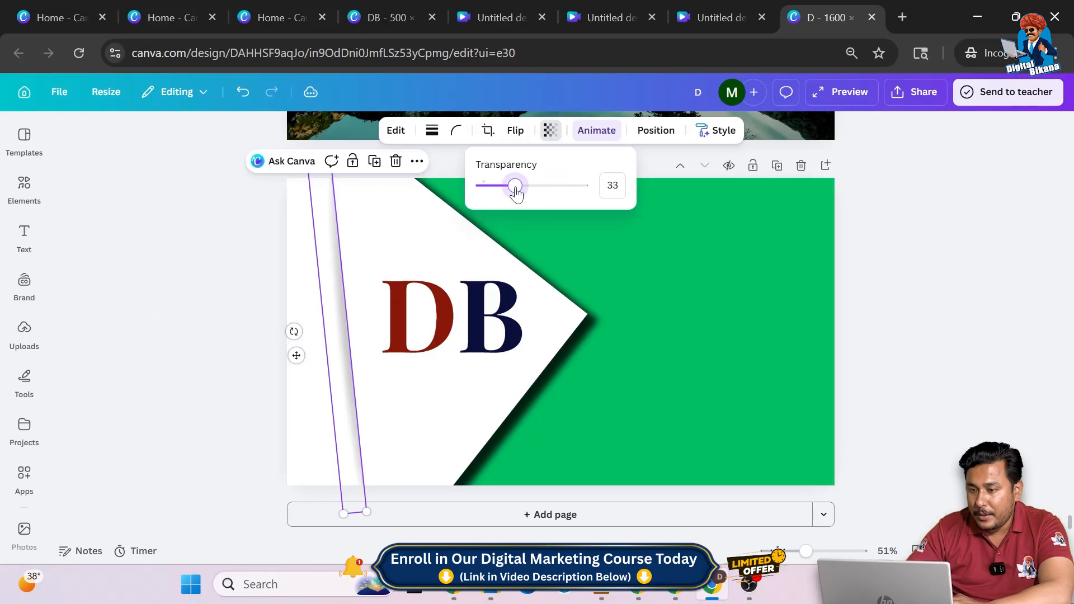
pyautogui.click(853, 257)
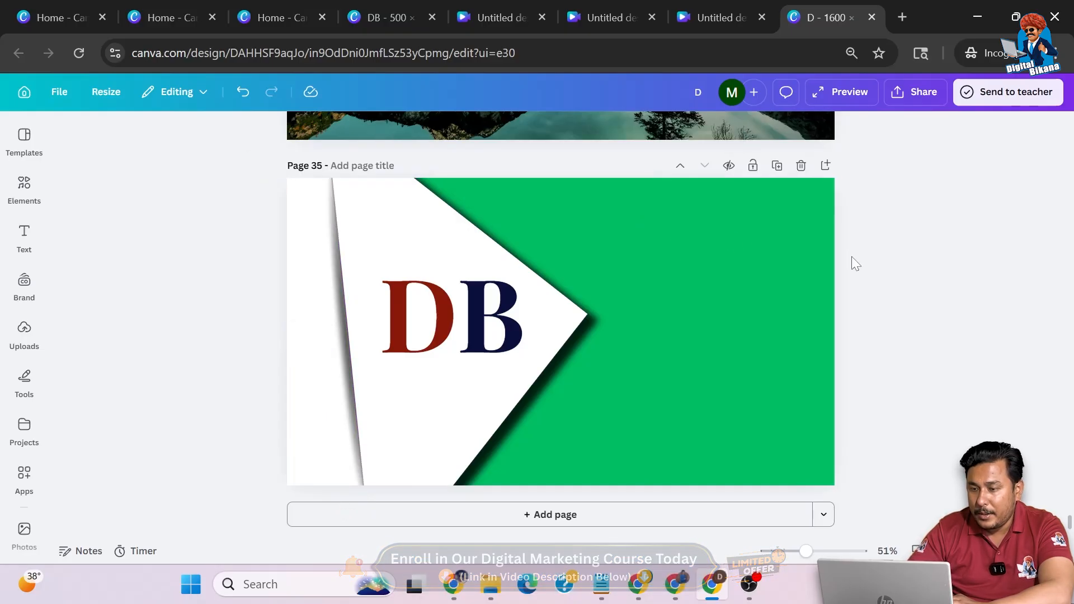
# Shorten the line shadow to fit within the page height and place it across the letter "D"
pyautogui.click(325, 360)
pyautogui.moveTo(325, 361); pyautogui.dragTo(365, 373)
pyautogui.moveTo(385, 522); pyautogui.dragTo(382, 441)
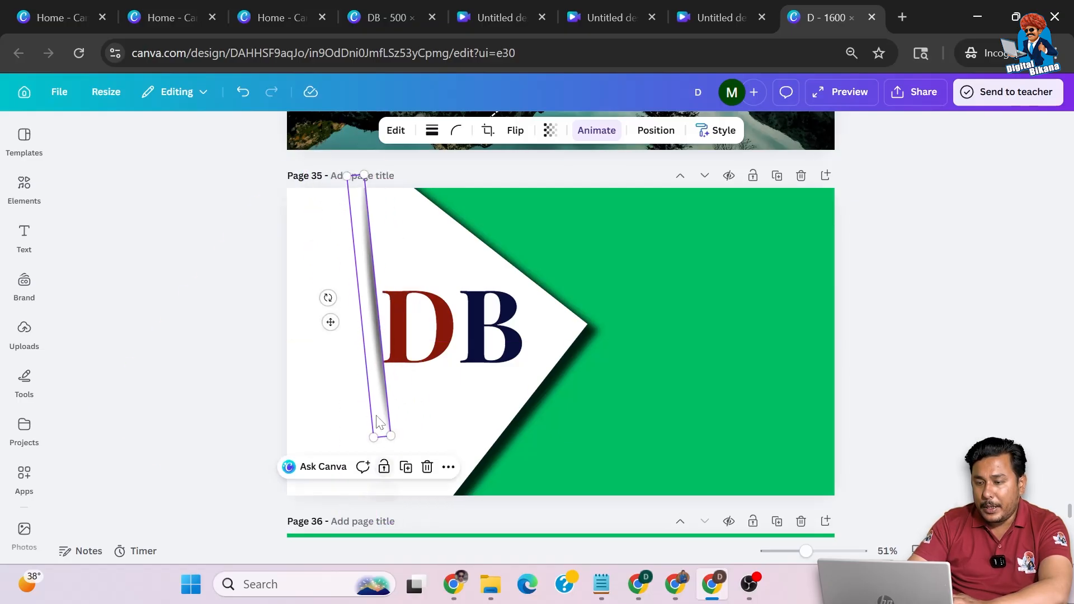
pyautogui.moveTo(370, 347); pyautogui.dragTo(411, 374)
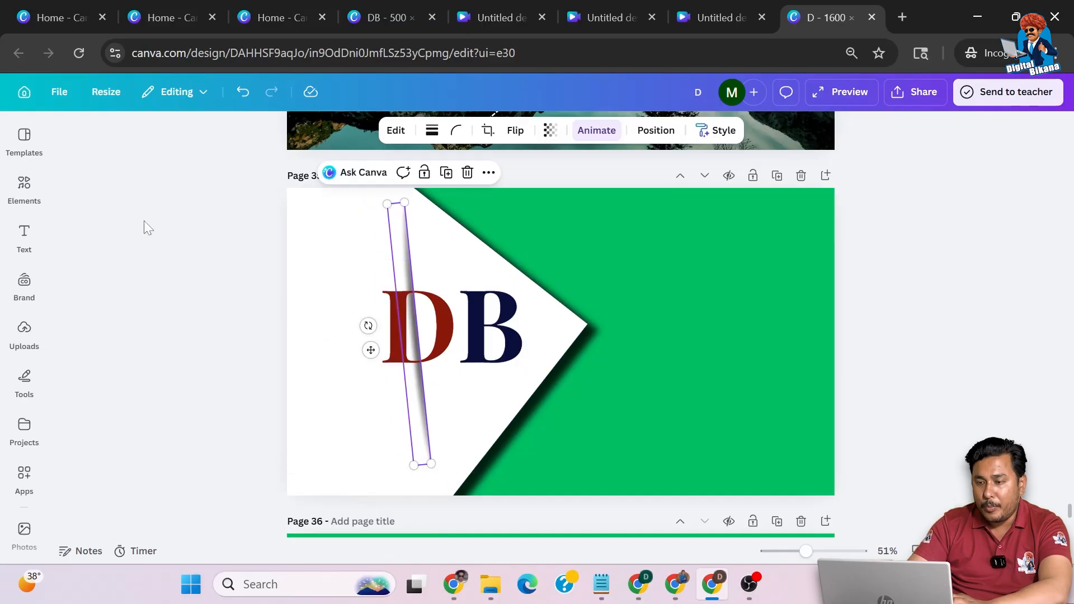
# Search the elements for "shape" and add a rectangle to the page
pyautogui.click(24, 188)
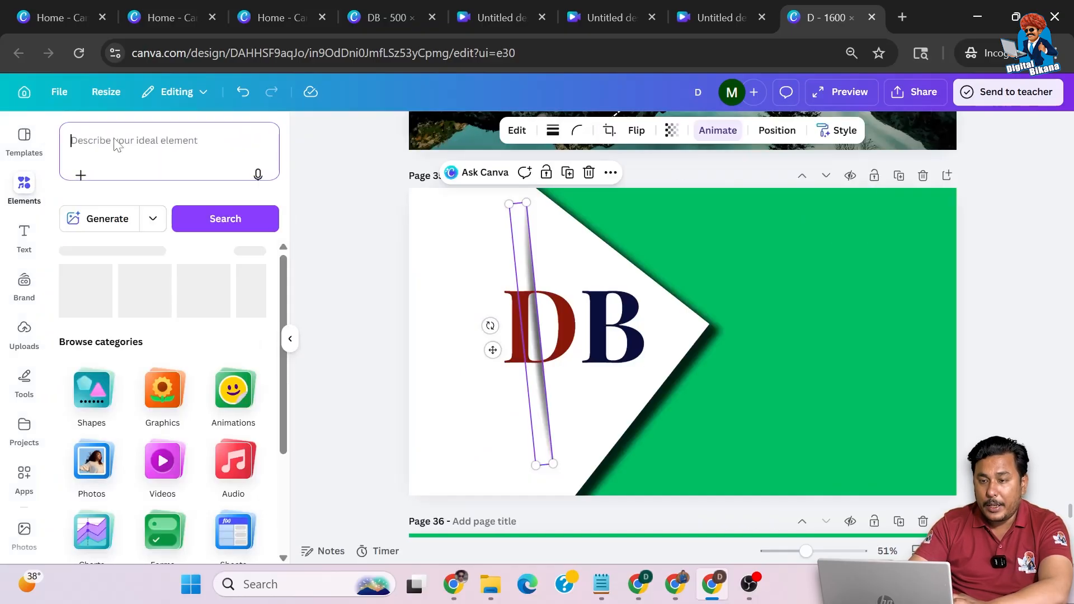
pyautogui.write('shap')
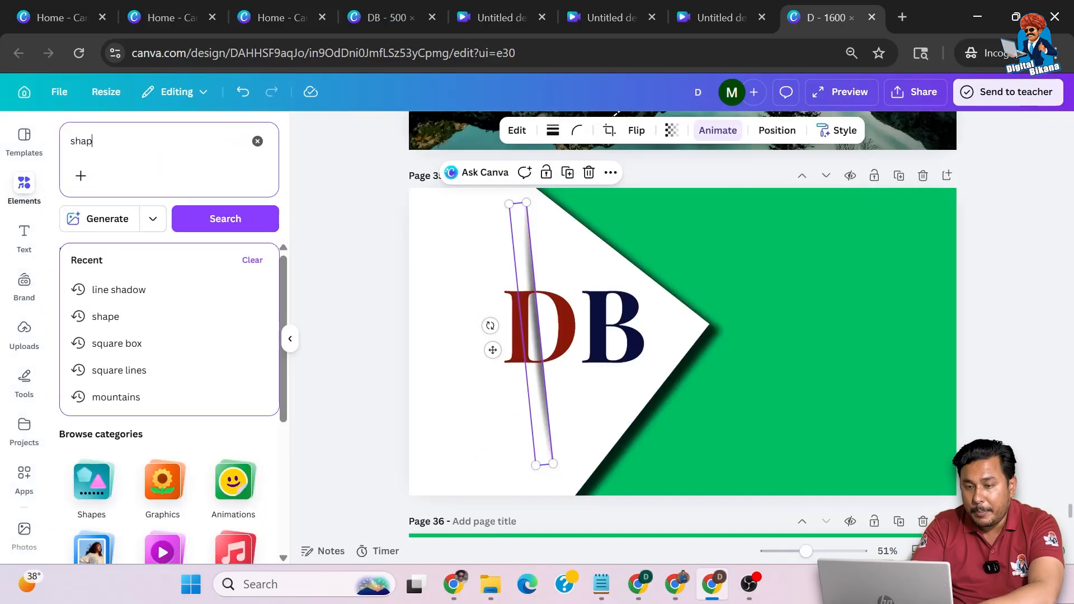
pyautogui.write('e')
pyautogui.press('Return')
pyautogui.click(377, 362)
pyautogui.press('r')
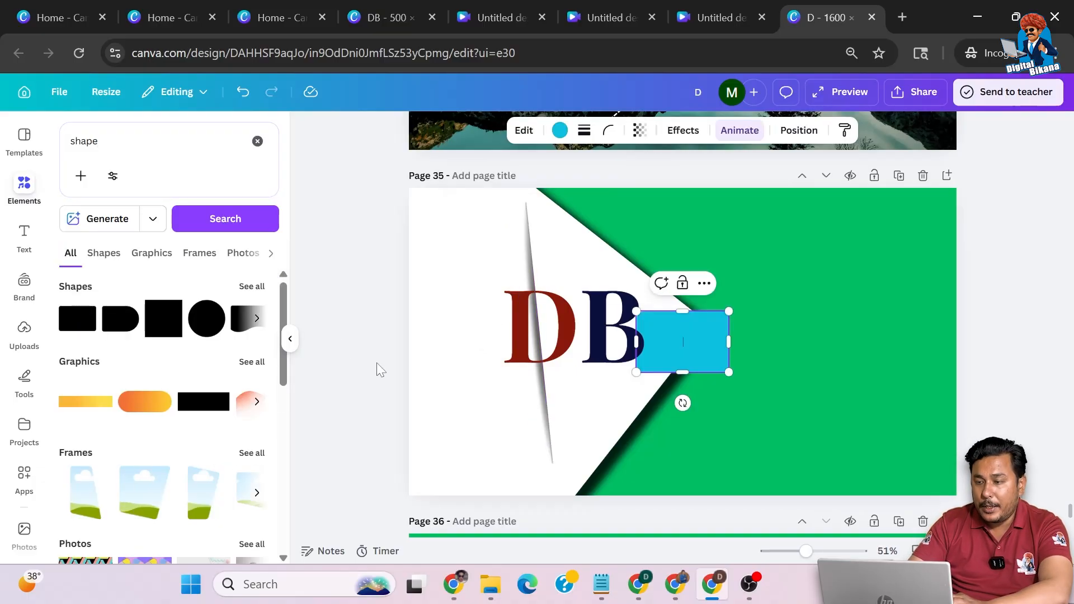
# Keep the new rectangle's corner rounding at 0 and fill it white from the document colours
pyautogui.click(609, 130)
pyautogui.moveTo(535, 186)
pyautogui.mouseDown()
pyautogui.moveTo(563, 193)
pyautogui.moveTo(538, 187)
pyautogui.mouseUp()
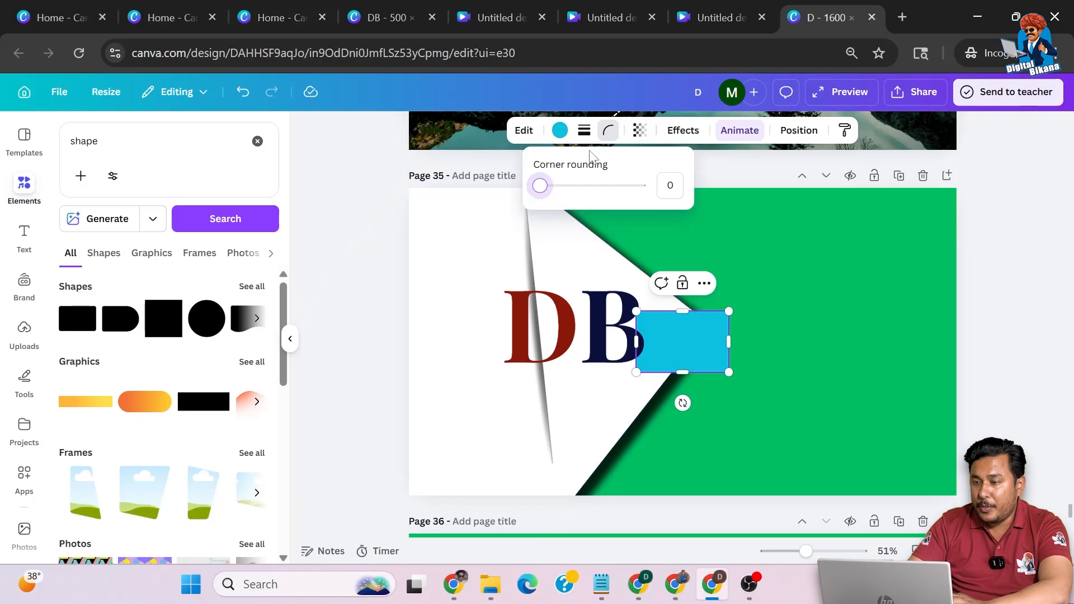
pyautogui.click(560, 131)
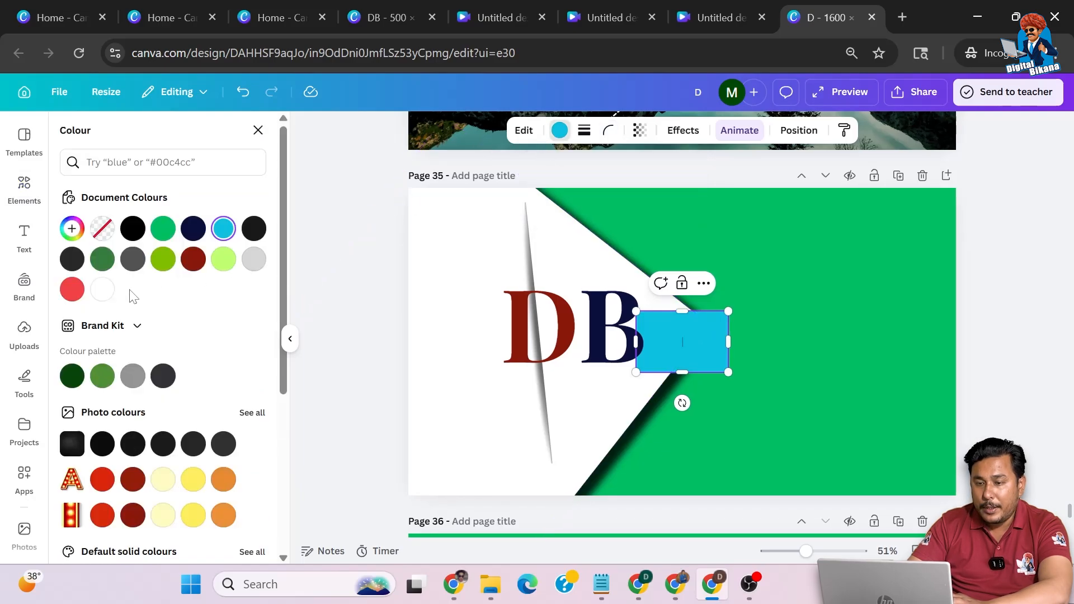
pyautogui.click(102, 290)
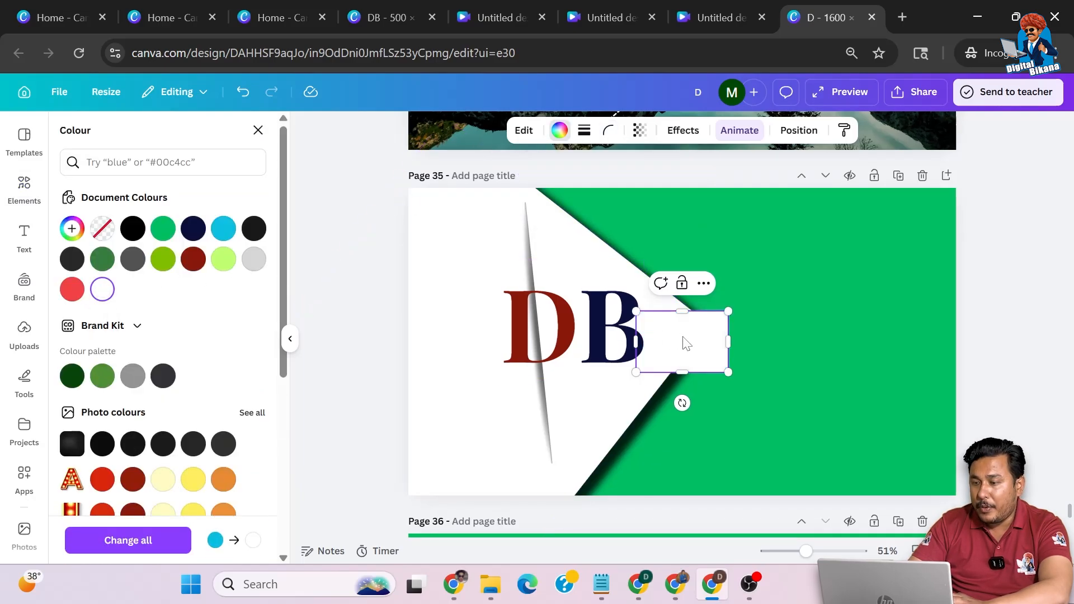
# Stretch the white rectangle into a long narrow bar and rotate it to slant across the letter "D"
pyautogui.moveTo(730, 343); pyautogui.dragTo(875, 338)
pyautogui.moveTo(755, 372); pyautogui.dragTo(551, 359)
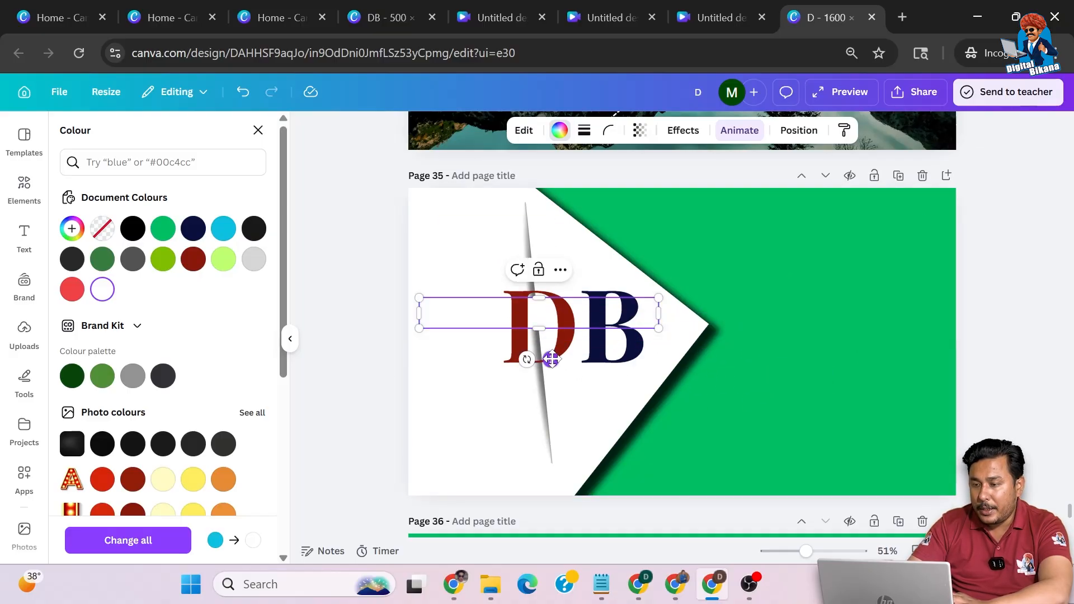
pyautogui.moveTo(473, 354); pyautogui.dragTo(446, 341)
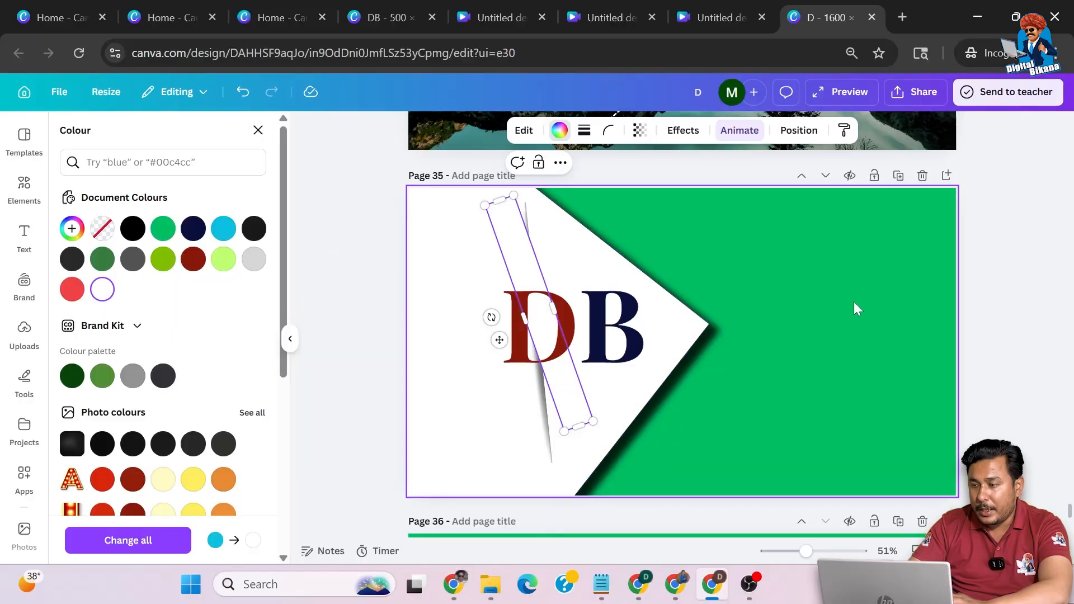
pyautogui.click(1007, 294)
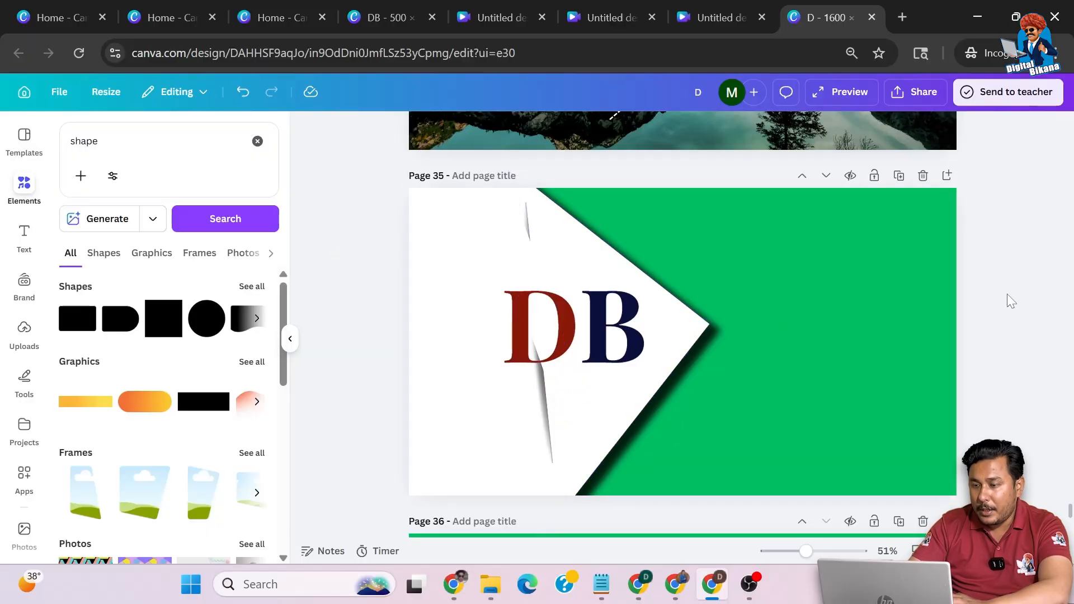
# Bring the slanted white bar to the front so that it covers part of the letter "D"
pyautogui.click(542, 340)
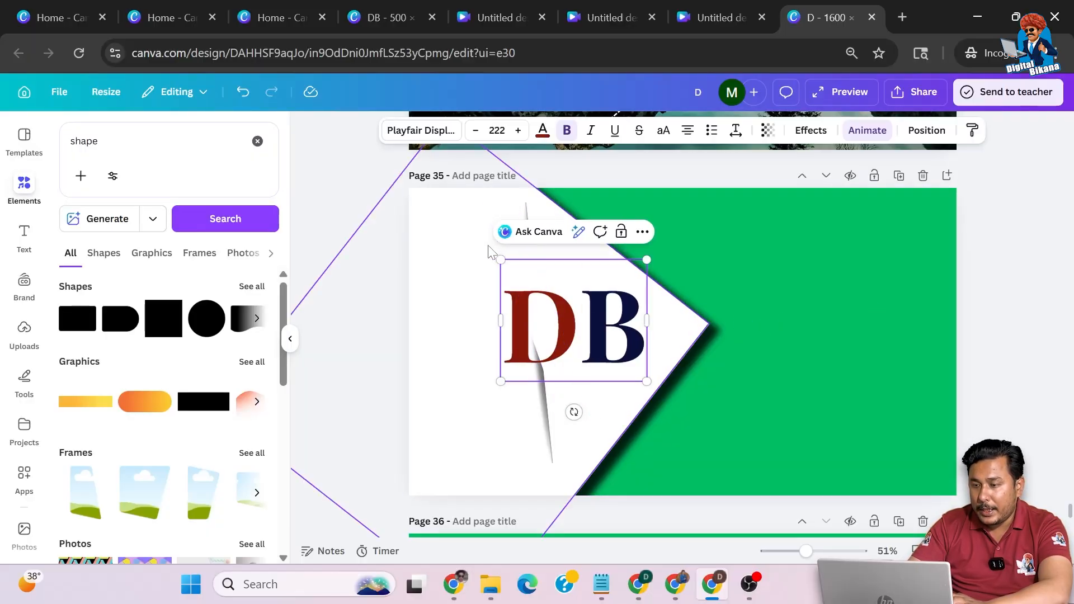
pyautogui.click(509, 215)
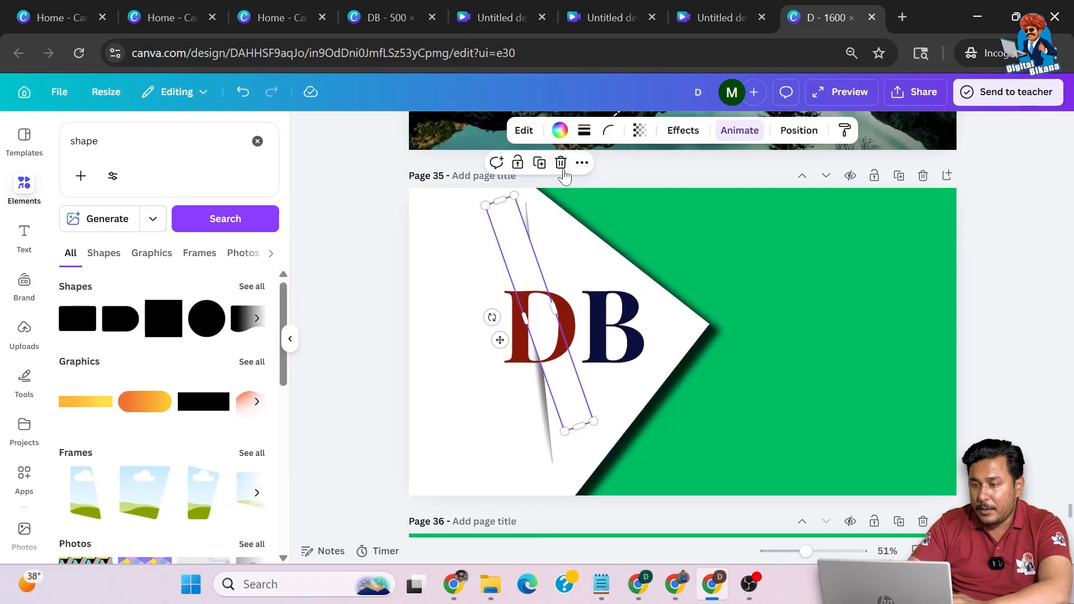
pyautogui.click(582, 163)
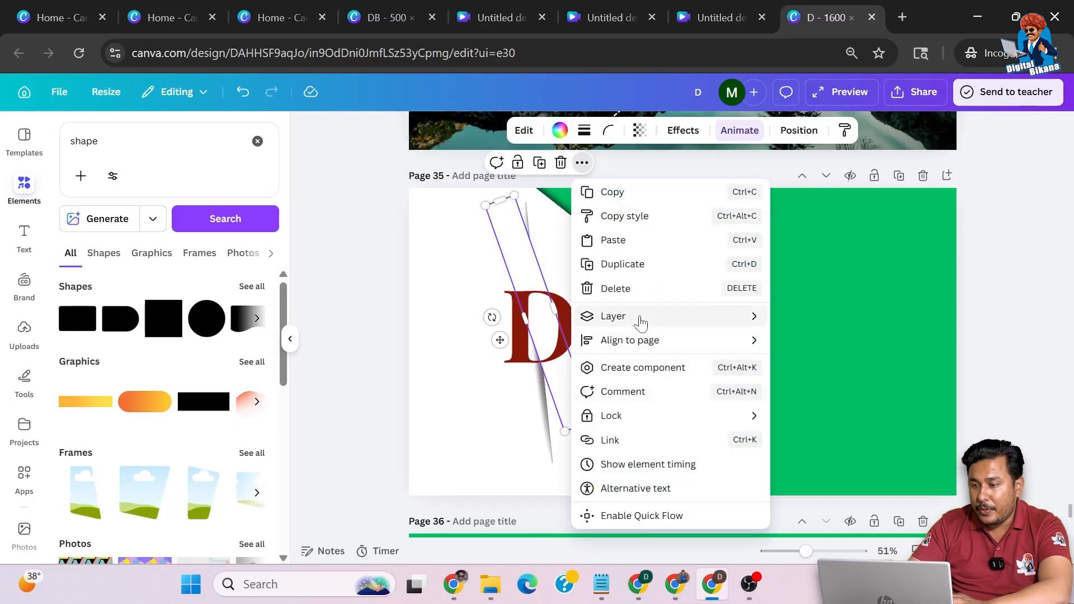
pyautogui.moveTo(640, 318)
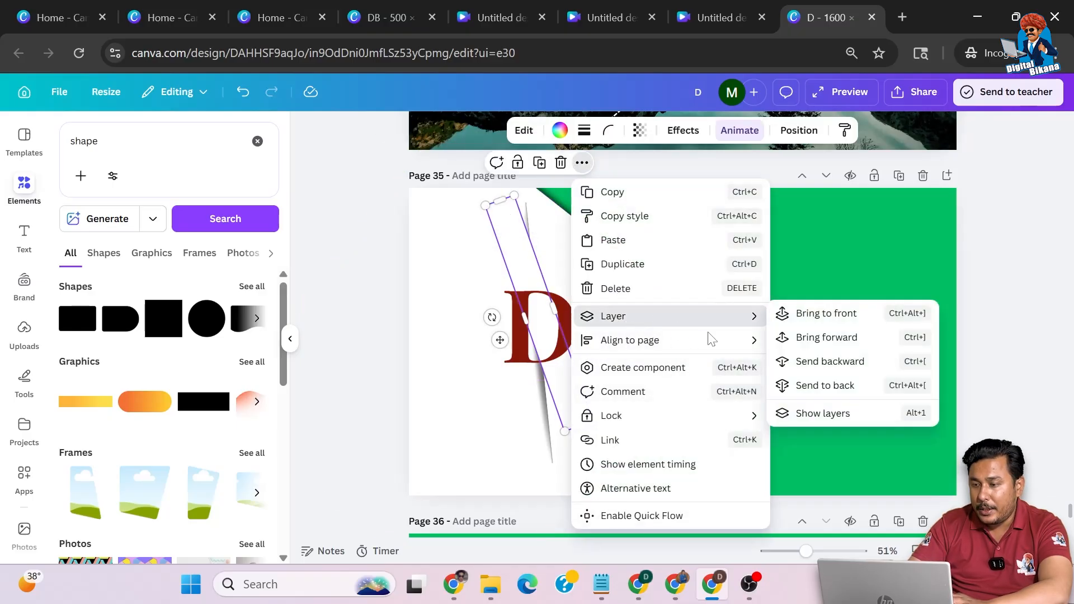
pyautogui.click(831, 315)
pyautogui.click(1041, 277)
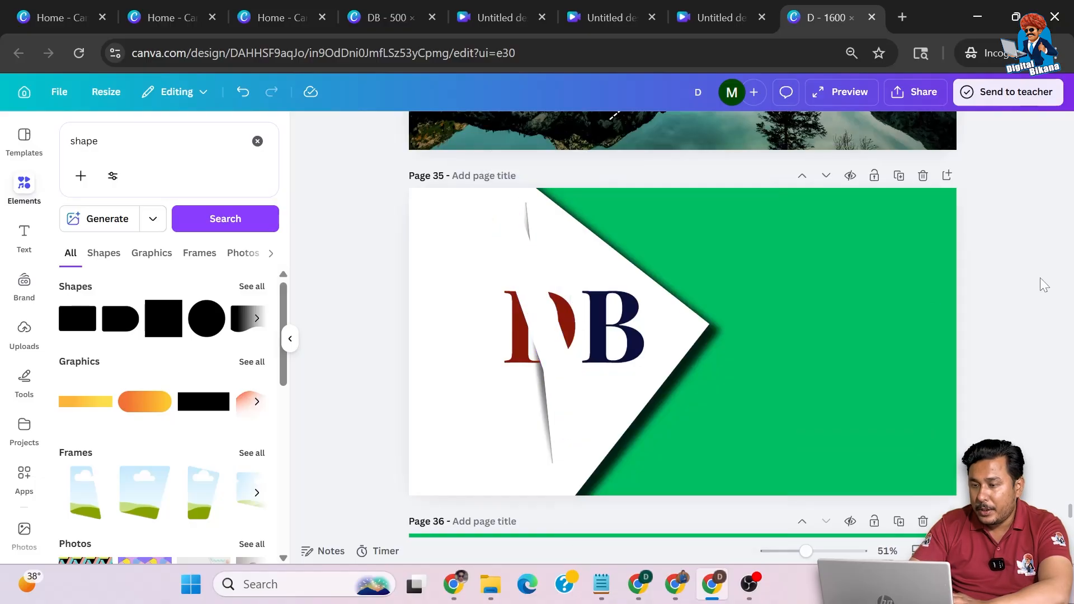
# Move the white bar to the outer edge of the "D" and rotate it to match the slope of the line shadow
pyautogui.moveTo(550, 336); pyautogui.dragTo(514, 334)
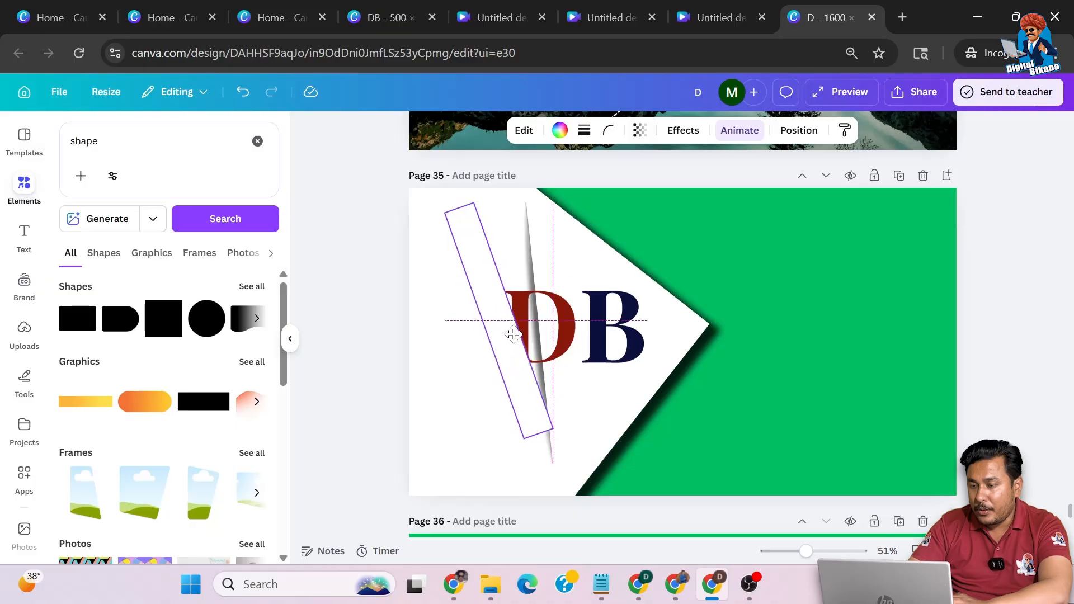
pyautogui.moveTo(513, 333); pyautogui.dragTo(513, 334)
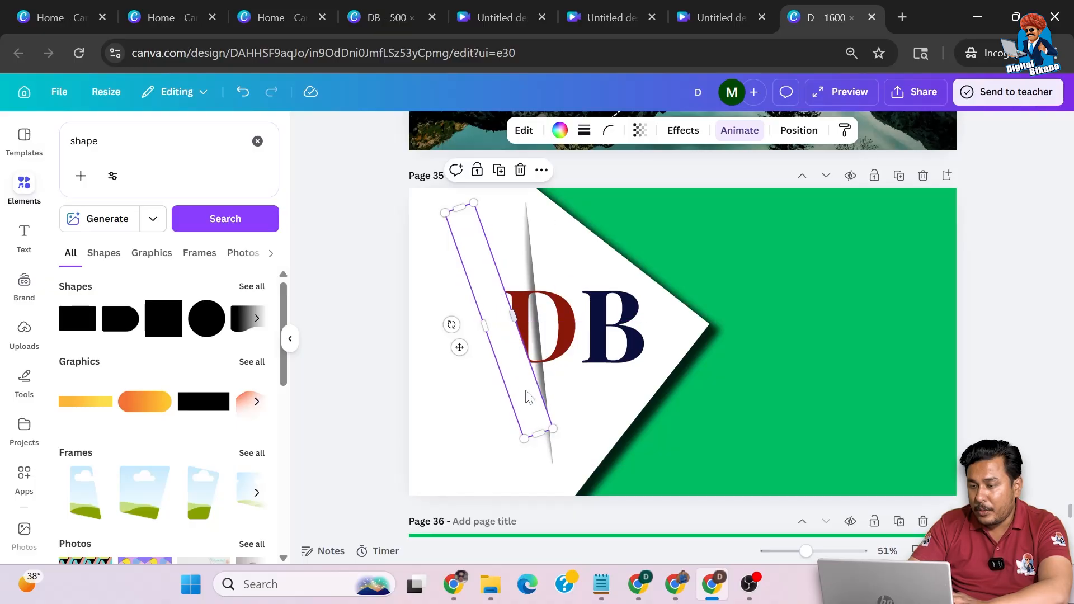
pyautogui.moveTo(451, 322)
pyautogui.mouseDown()
pyautogui.moveTo(507, 349)
pyautogui.moveTo(458, 321)
pyautogui.mouseUp()
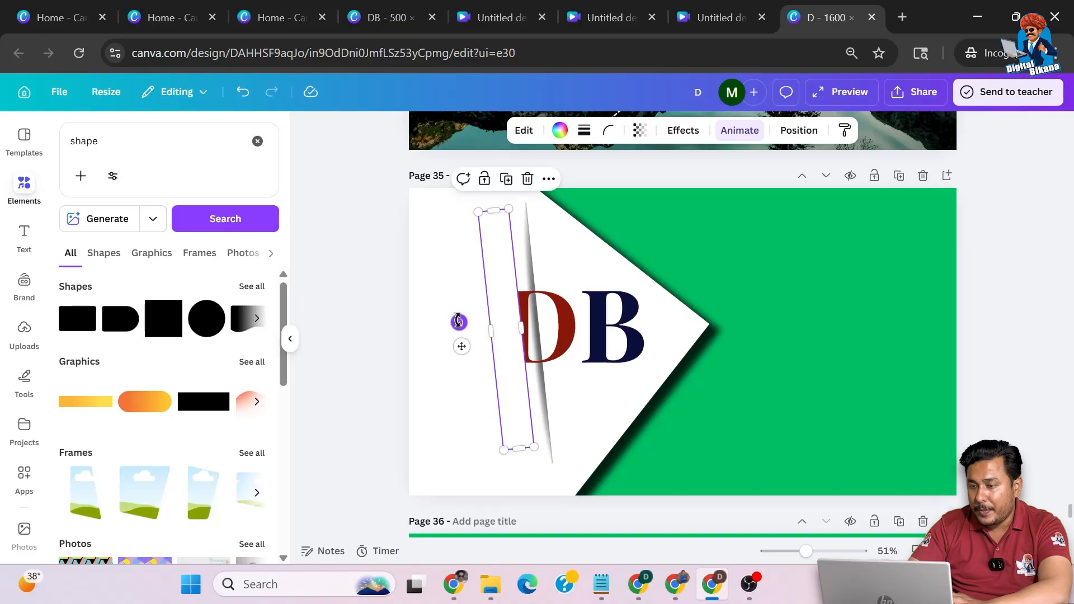
# Enlarge the "DB" text to font size 247
pyautogui.click(518, 328)
pyautogui.moveTo(649, 259); pyautogui.dragTo(661, 245)
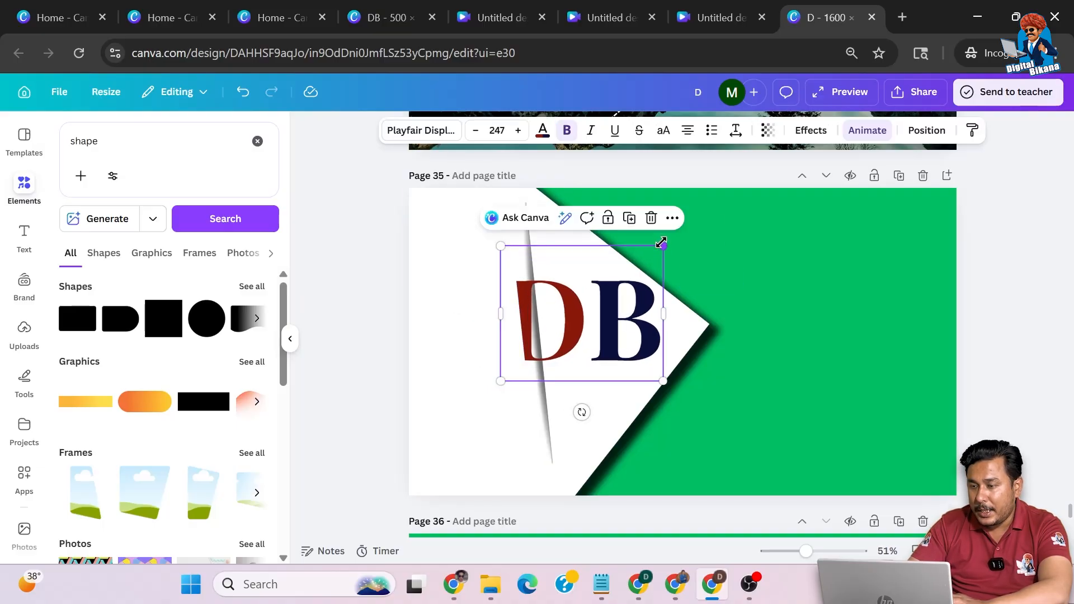
pyautogui.click(987, 287)
# Shift the line shadow slightly towards the white bar and bring it to the front
pyautogui.click(523, 239)
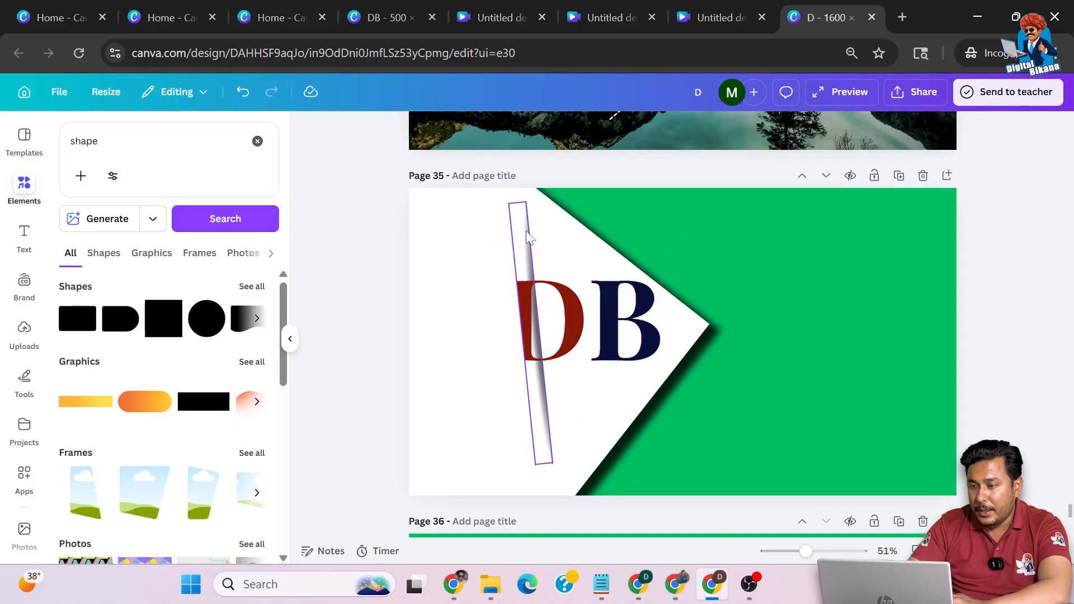
pyautogui.moveTo(510, 240)
pyautogui.mouseDown()
pyautogui.moveTo(493, 242)
pyautogui.moveTo(521, 233)
pyautogui.mouseUp()
pyautogui.click(608, 169)
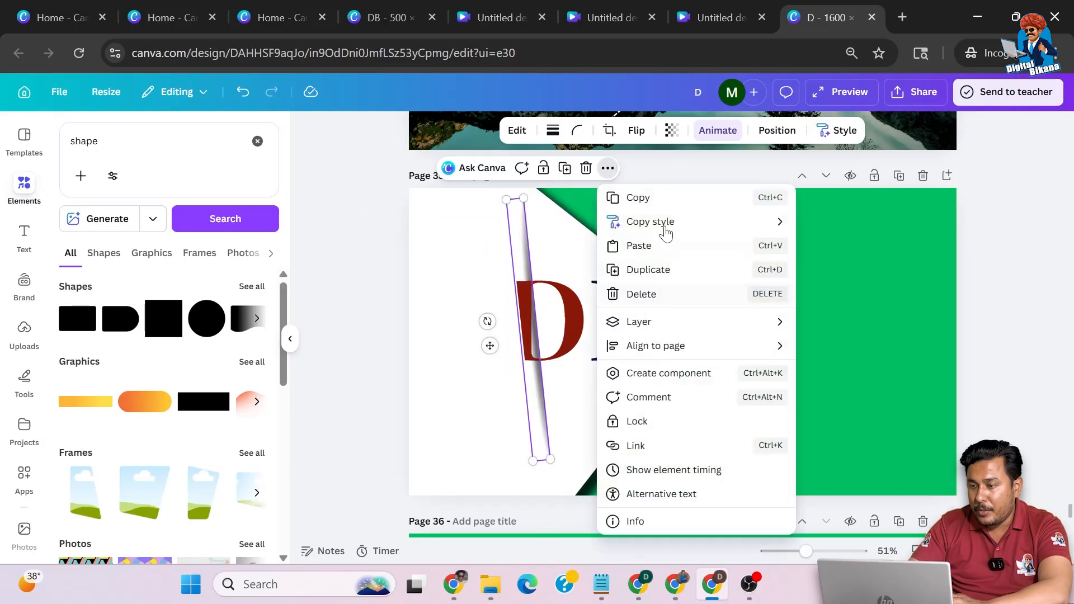
pyautogui.moveTo(654, 322)
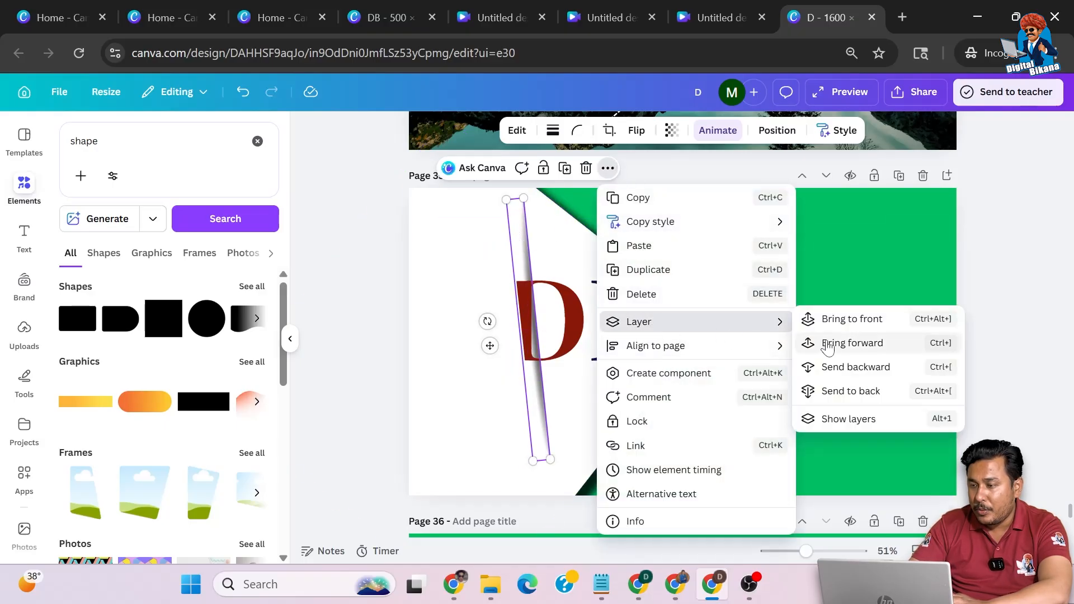
pyautogui.click(848, 318)
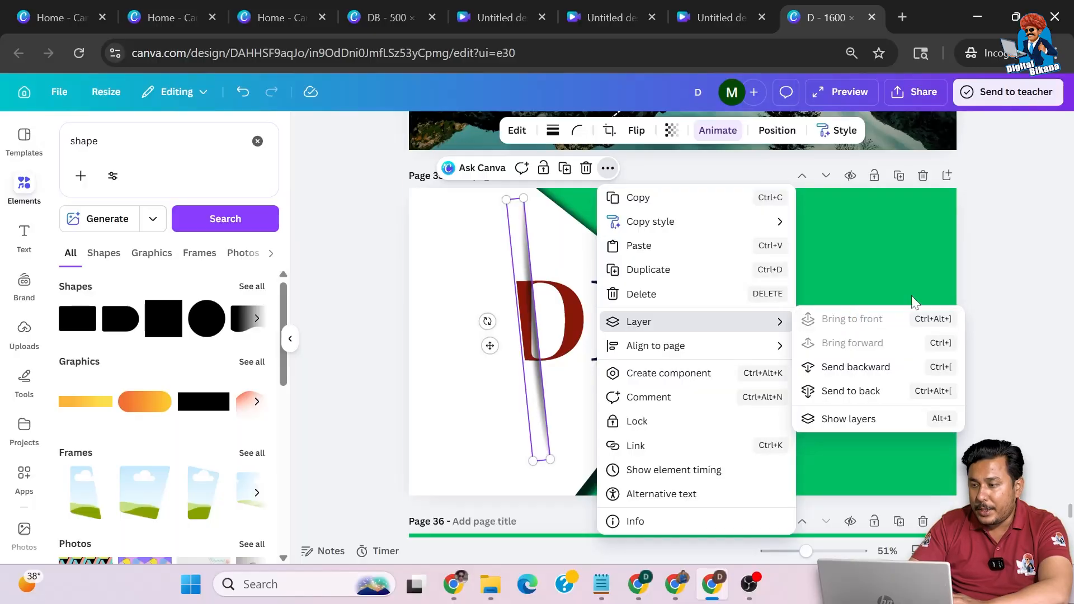
pyautogui.click(985, 294)
# Move the line shadow further into the letter "D" and shorten it to end a little below the lettering
pyautogui.moveTo(522, 268)
pyautogui.mouseDown()
pyautogui.moveTo(506, 268)
pyautogui.moveTo(536, 264)
pyautogui.mouseUp()
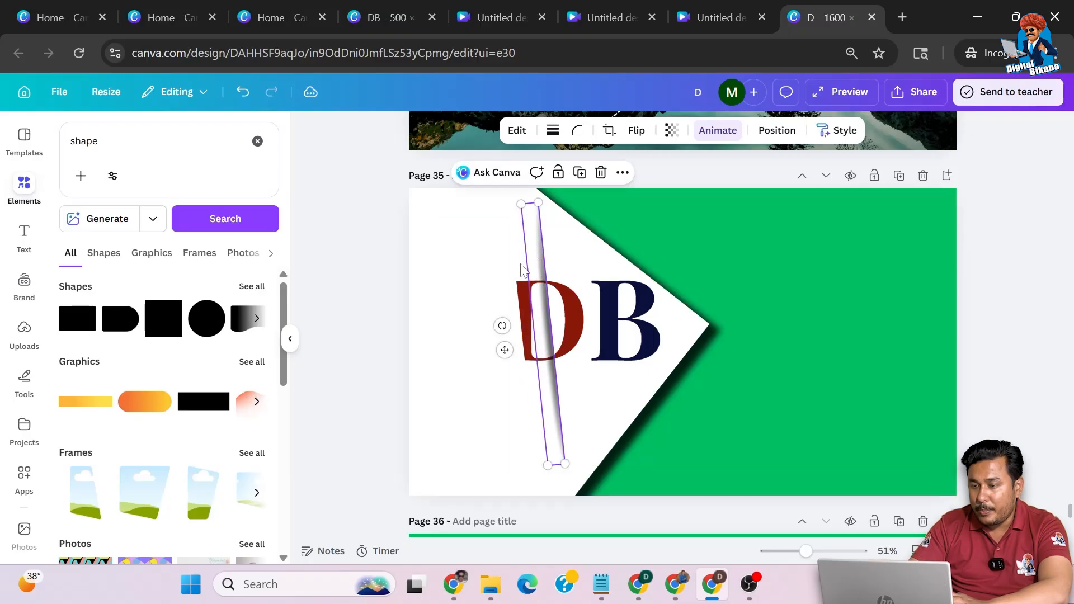
pyautogui.click(502, 268)
pyautogui.click(533, 240)
pyautogui.moveTo(563, 464); pyautogui.dragTo(551, 399)
# Recolour the slanted white bar cyan from the document colours
pyautogui.click(509, 371)
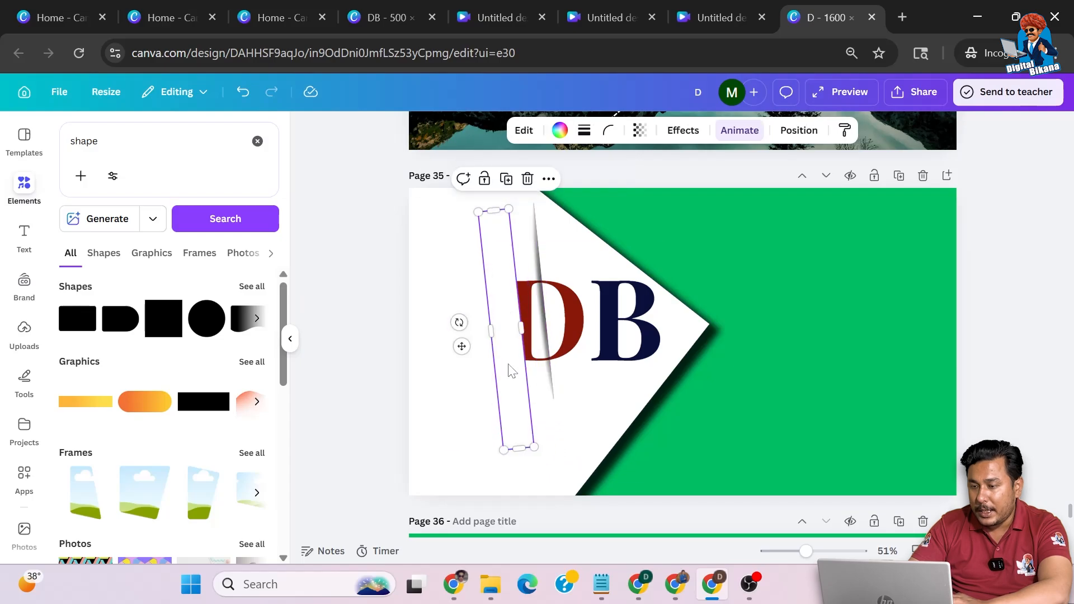
pyautogui.click(559, 131)
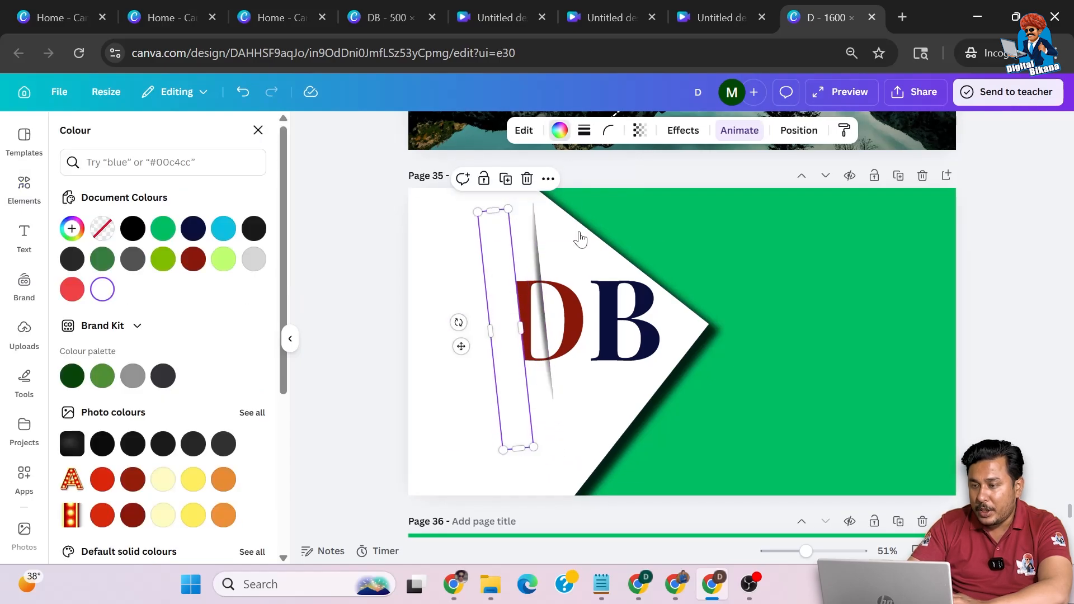
pyautogui.click(224, 228)
# Move the line shadow onto the cyan bar's edge beside the "D" and lengthen it to match the bar
pyautogui.click(531, 252)
pyautogui.moveTo(531, 252); pyautogui.dragTo(502, 249)
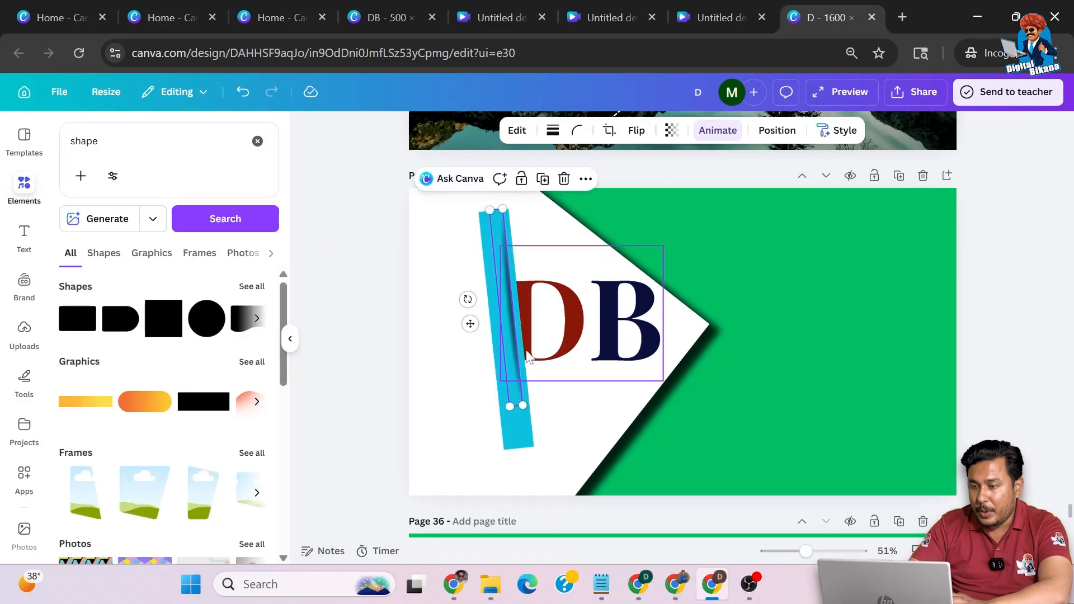
pyautogui.moveTo(520, 405); pyautogui.dragTo(545, 453)
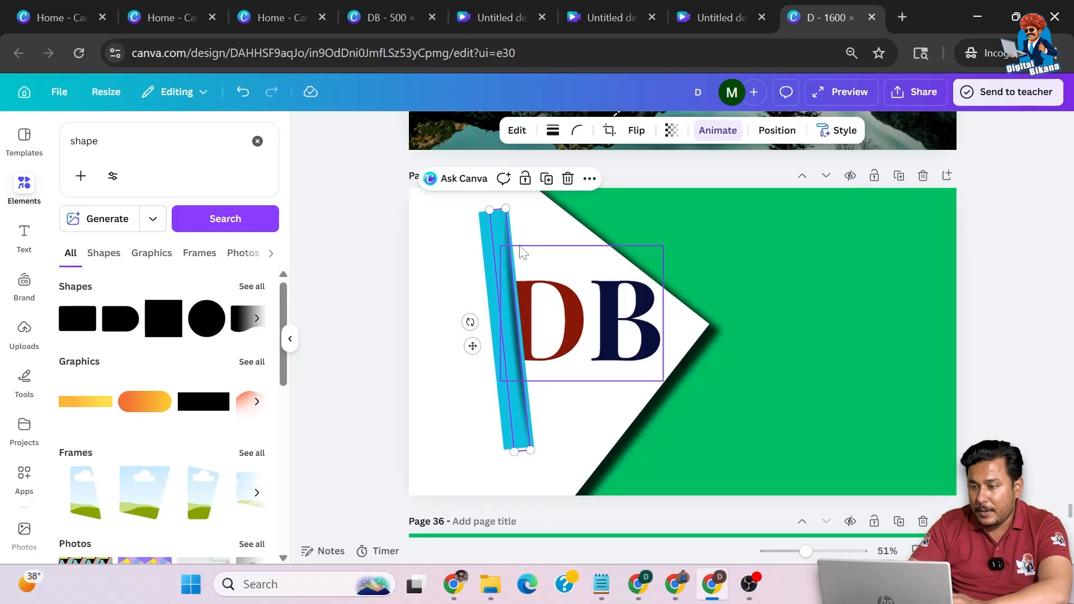
# Look at the flip options for the line shadow and nudge it just outside the cyan bar's edge
pyautogui.click(635, 130)
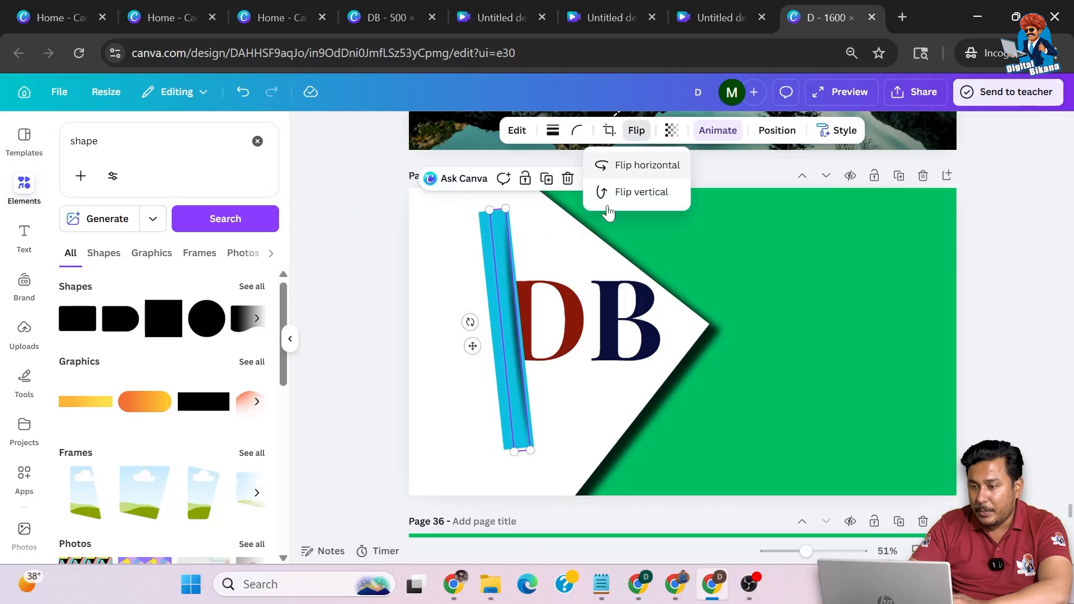
pyautogui.click(507, 297)
pyautogui.moveTo(507, 296); pyautogui.dragTo(512, 293)
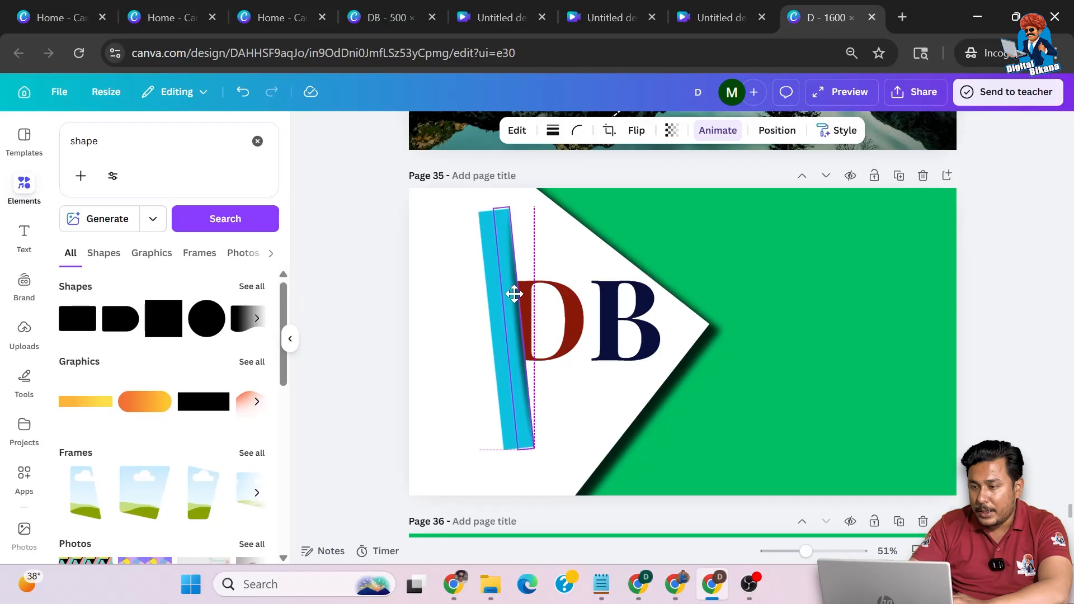
pyautogui.moveTo(514, 293); pyautogui.dragTo(515, 292)
pyautogui.click(636, 130)
pyautogui.click(515, 256)
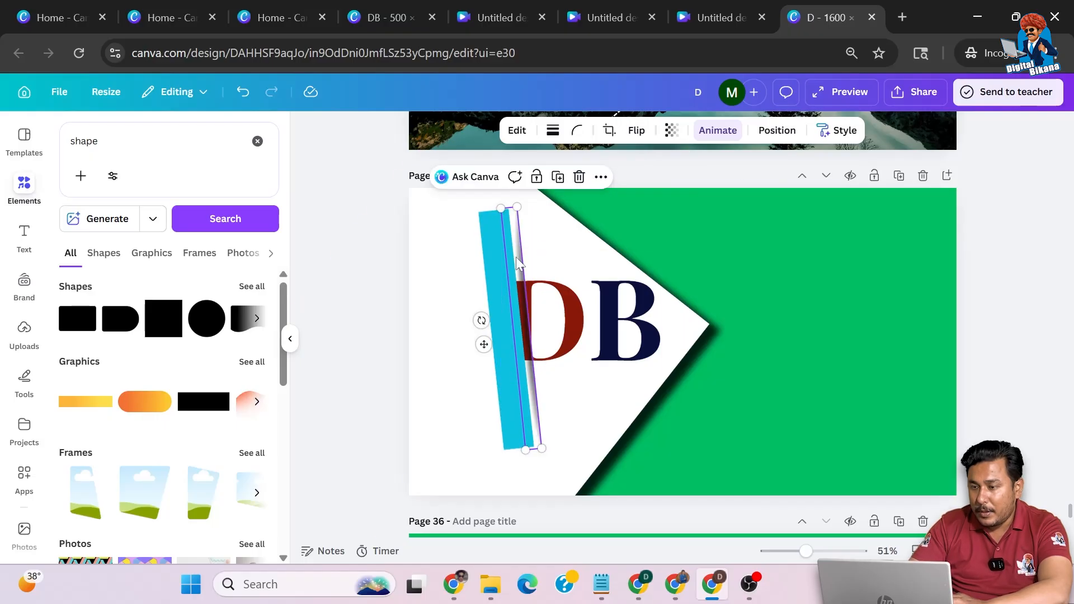
# Send the line shadow one layer backward
pyautogui.click(600, 178)
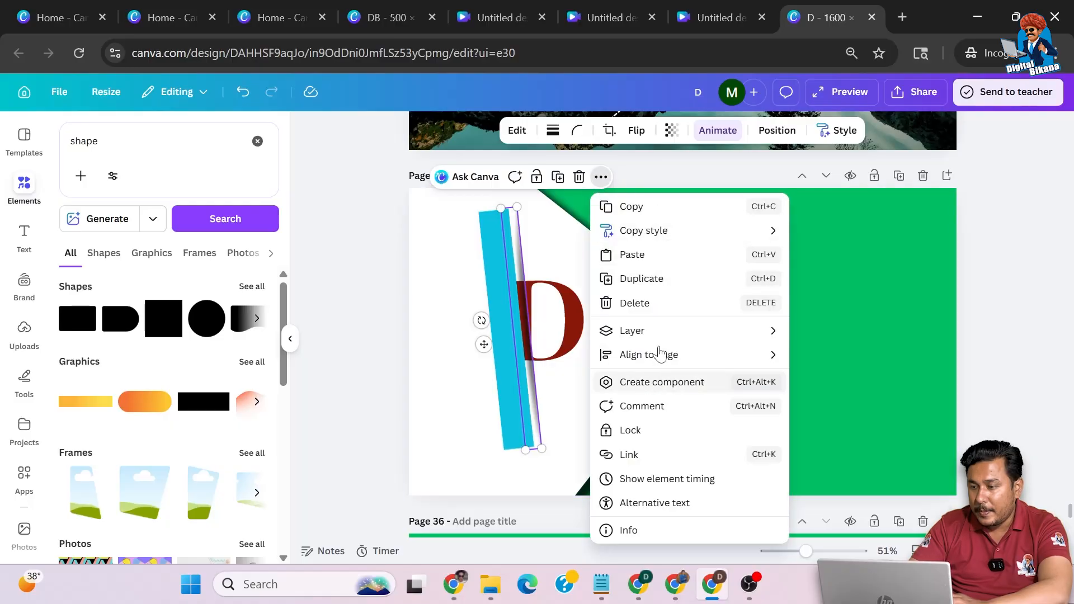
pyautogui.moveTo(660, 335)
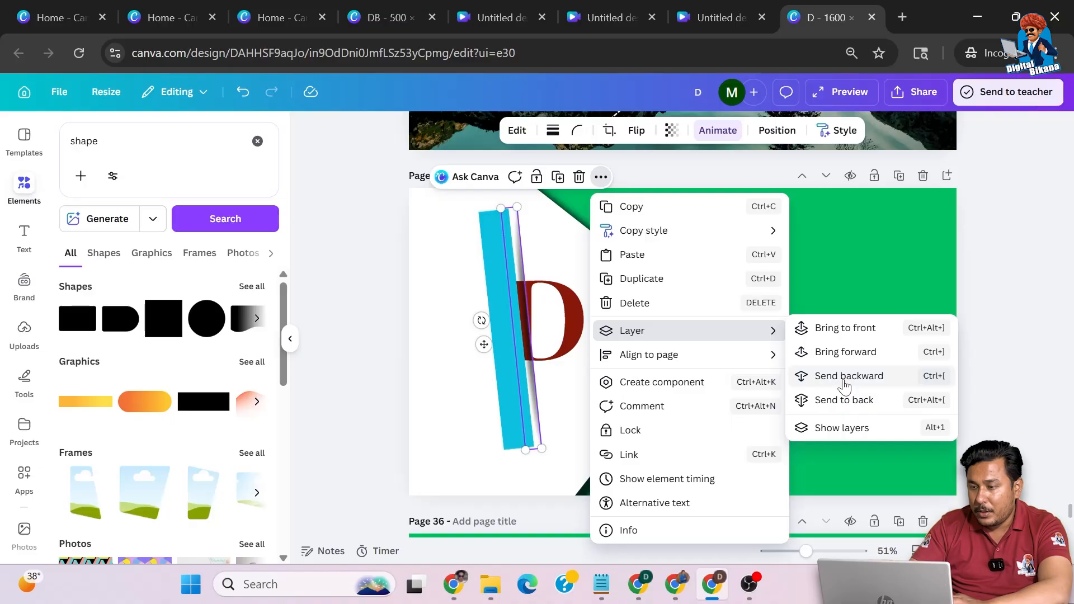
pyautogui.click(843, 378)
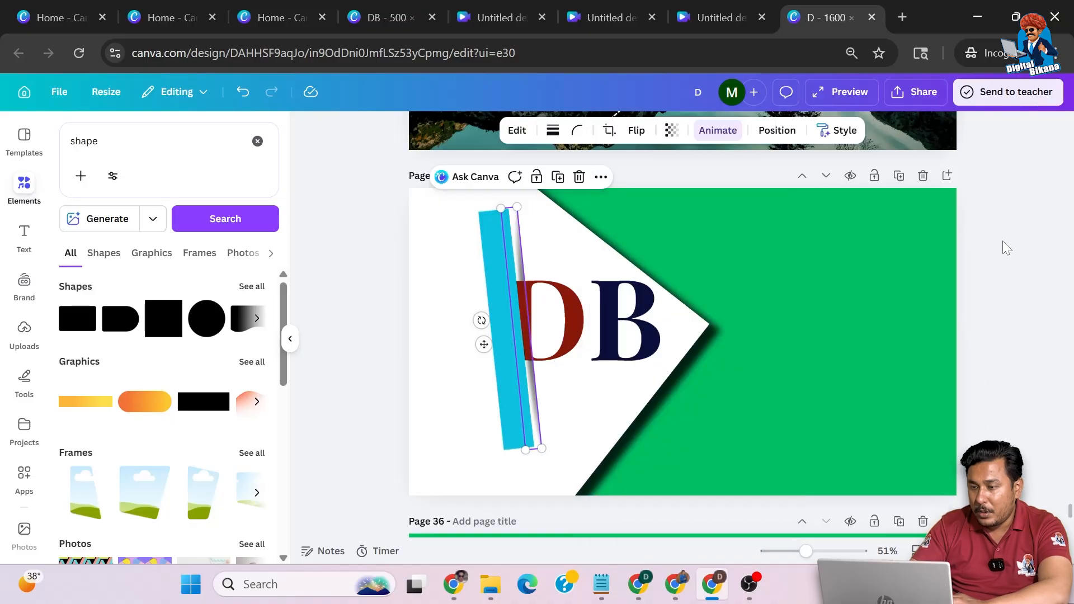
# Rotate the line shadow half a turn so its dark side faces the cyan bar, and set it against the bar's edge
pyautogui.click(636, 131)
pyautogui.moveTo(515, 250); pyautogui.dragTo(510, 252)
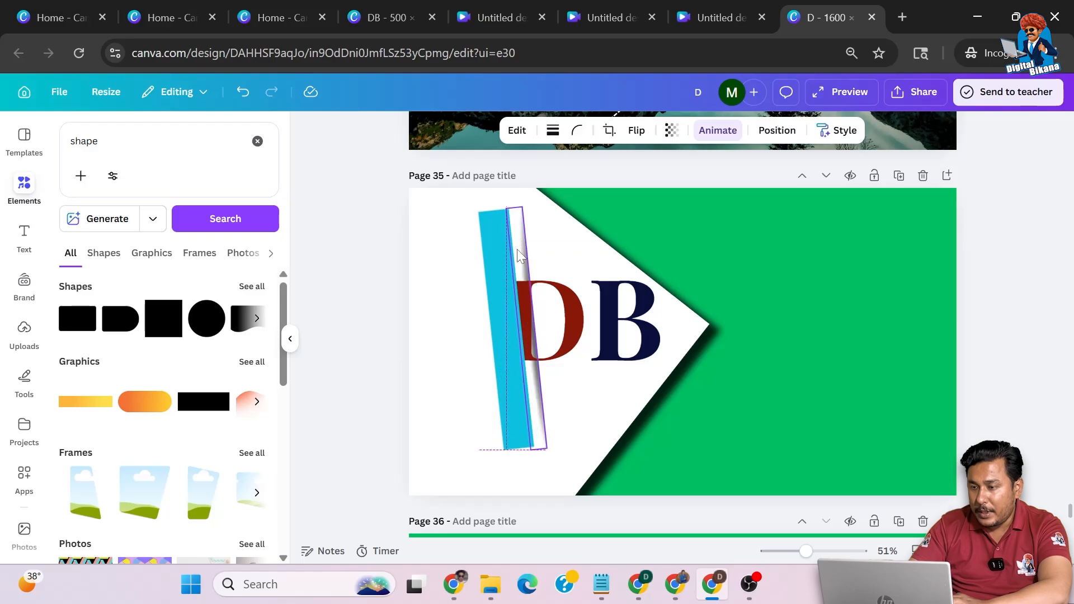
pyautogui.moveTo(486, 320); pyautogui.dragTo(643, 333)
pyautogui.moveTo(517, 231); pyautogui.dragTo(514, 230)
pyautogui.click(520, 235)
# Align the line shadow with the upper end of the cyan bar and adjust its length to reach the bar's lower end
pyautogui.scroll(5, 519, 235)
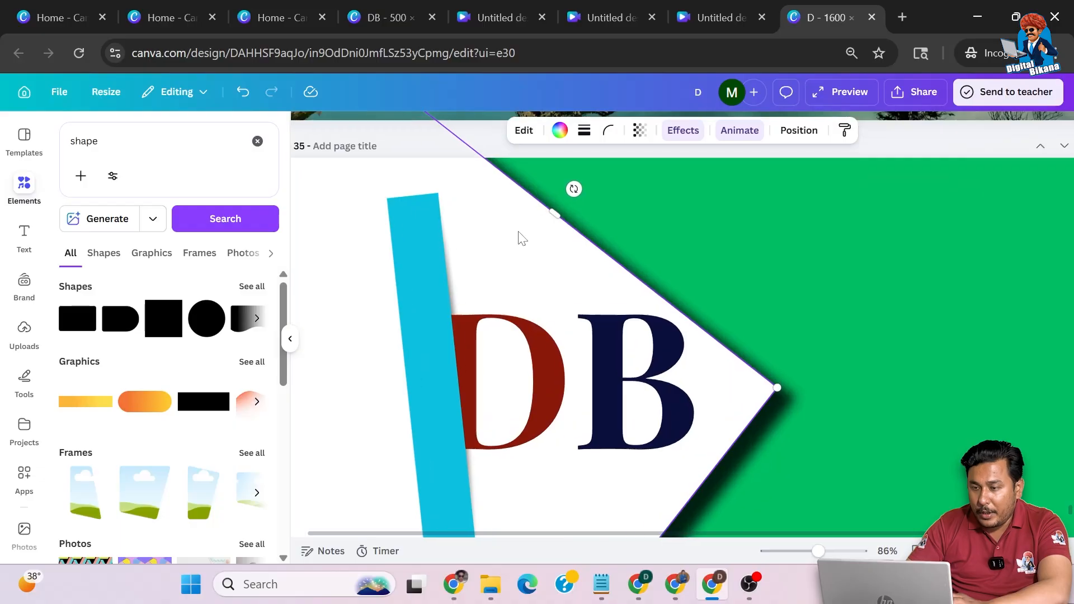
pyautogui.moveTo(445, 228); pyautogui.dragTo(449, 228)
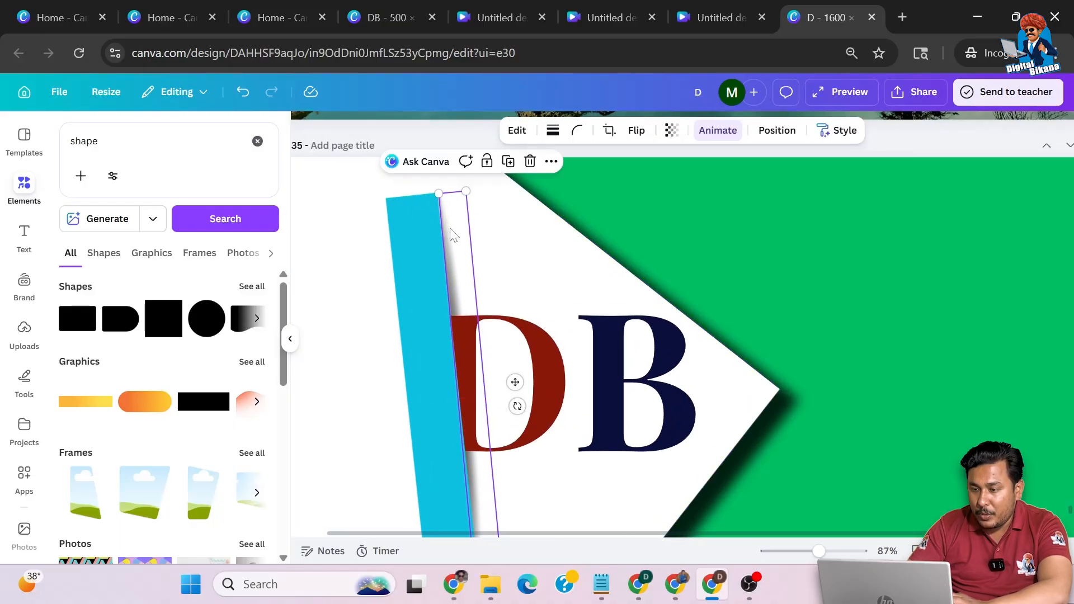
pyautogui.click(671, 129)
pyautogui.scroll(-2, 843, 298)
pyautogui.moveTo(504, 516); pyautogui.dragTo(528, 541)
pyautogui.click(743, 450)
pyautogui.scroll(-1, 738, 451)
pyautogui.click(489, 436)
pyautogui.moveTo(506, 474); pyautogui.dragTo(504, 442)
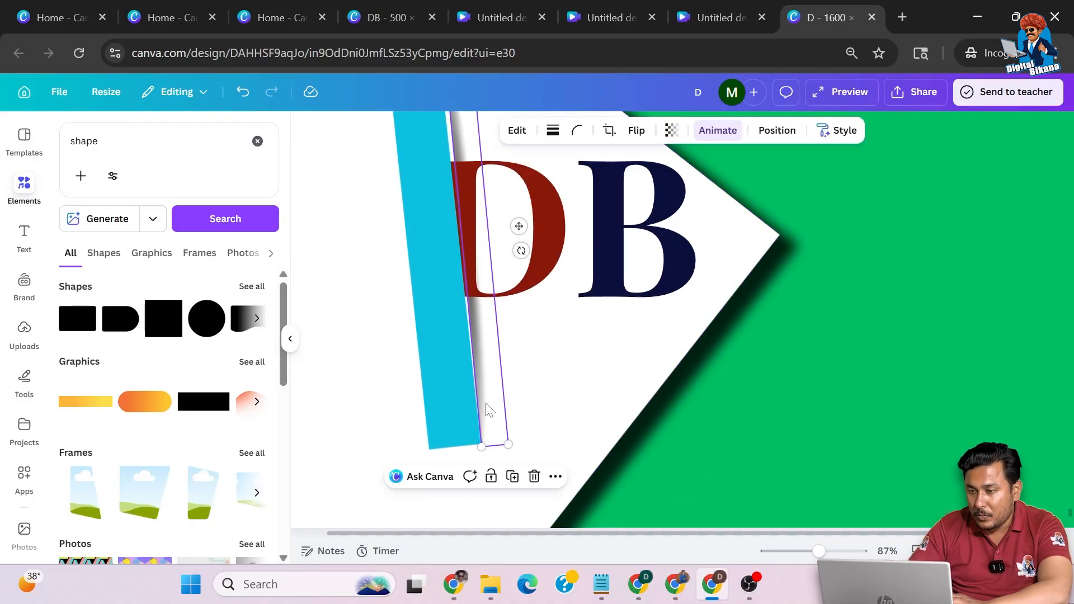
# Fine-tune the line shadow's rotation and nudge it flush against the cyan bar's slanted edge
pyautogui.scroll(2, 492, 408)
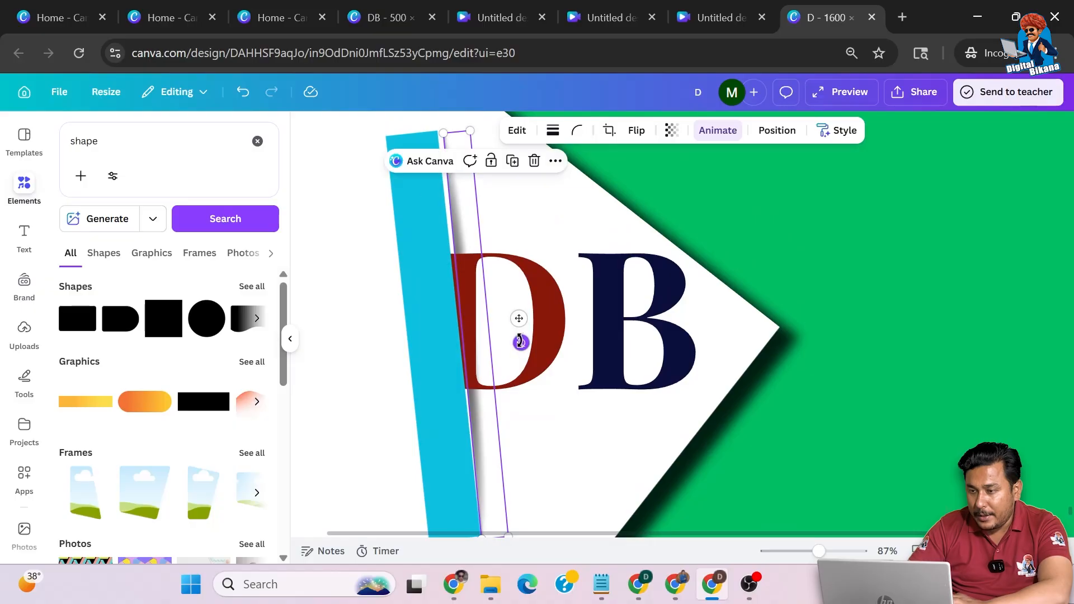
pyautogui.moveTo(521, 341); pyautogui.dragTo(521, 340)
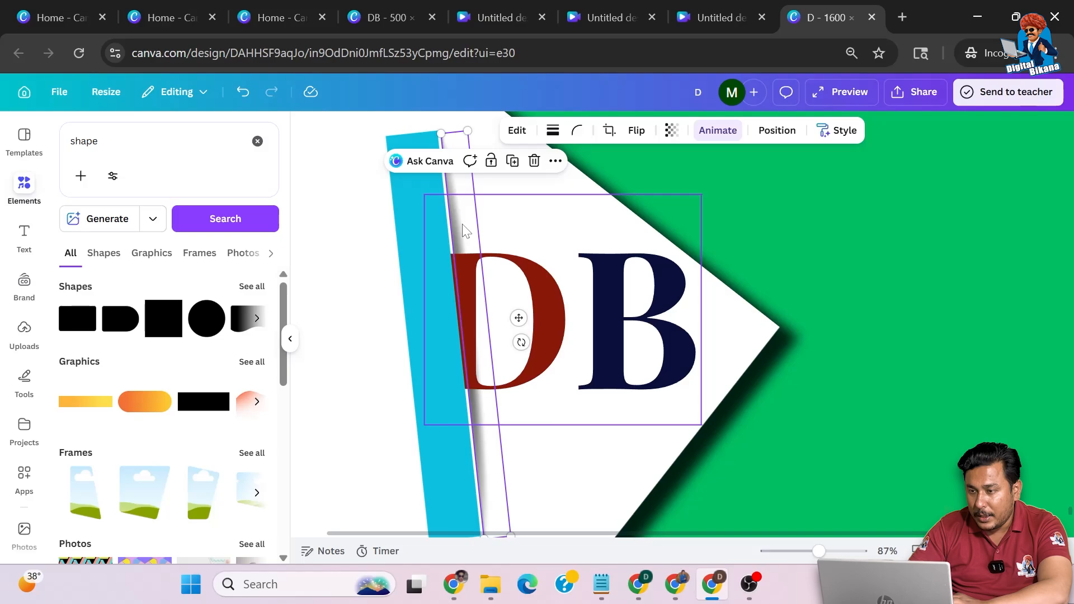
pyautogui.moveTo(463, 230); pyautogui.dragTo(459, 223)
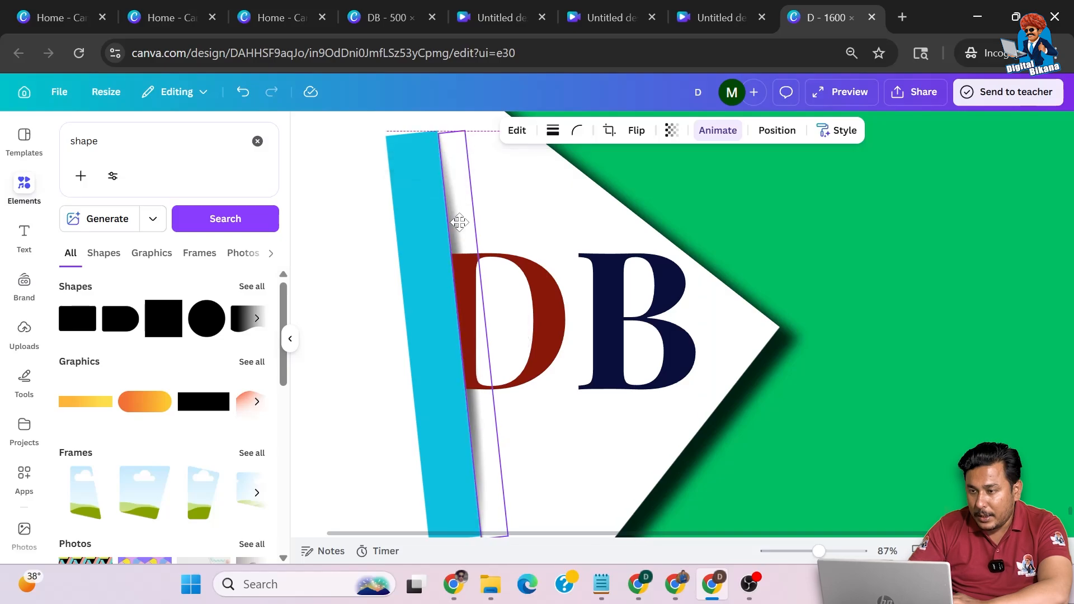
pyautogui.moveTo(459, 221); pyautogui.dragTo(456, 218)
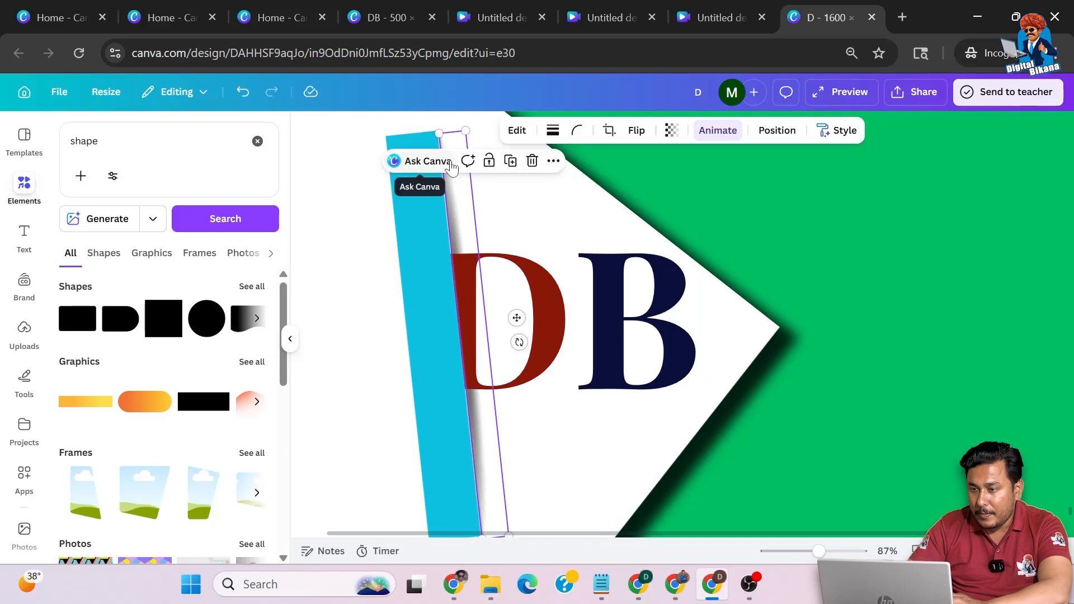
# Nudge the line shadow closer to the cyan bar near its upper end and check the fit along the whole slanted edge
pyautogui.moveTo(467, 130); pyautogui.dragTo(466, 131)
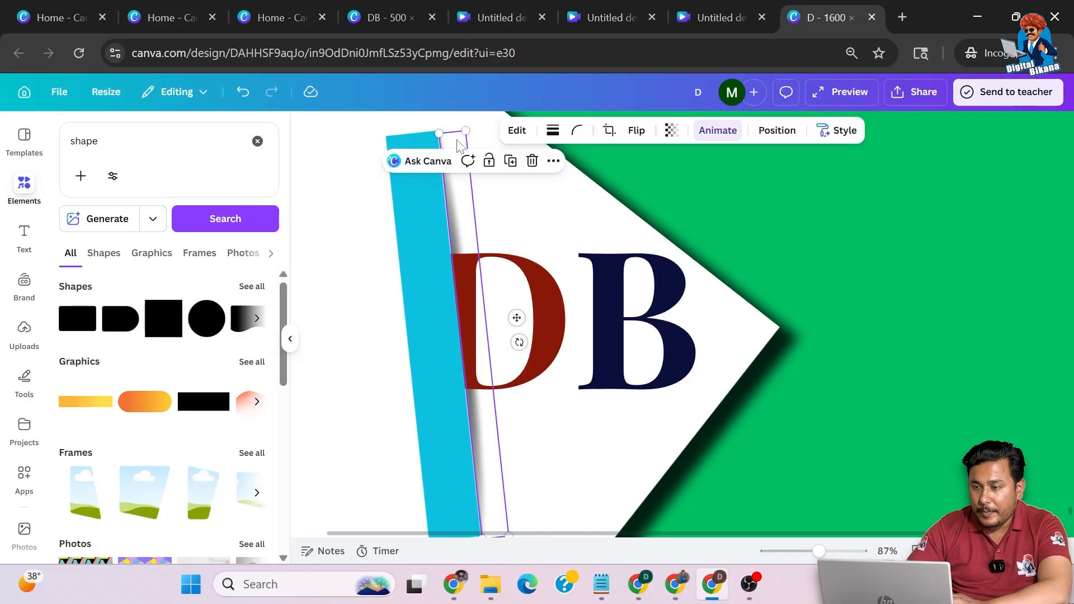
pyautogui.scroll(5, 457, 144)
pyautogui.scroll(2, 457, 144)
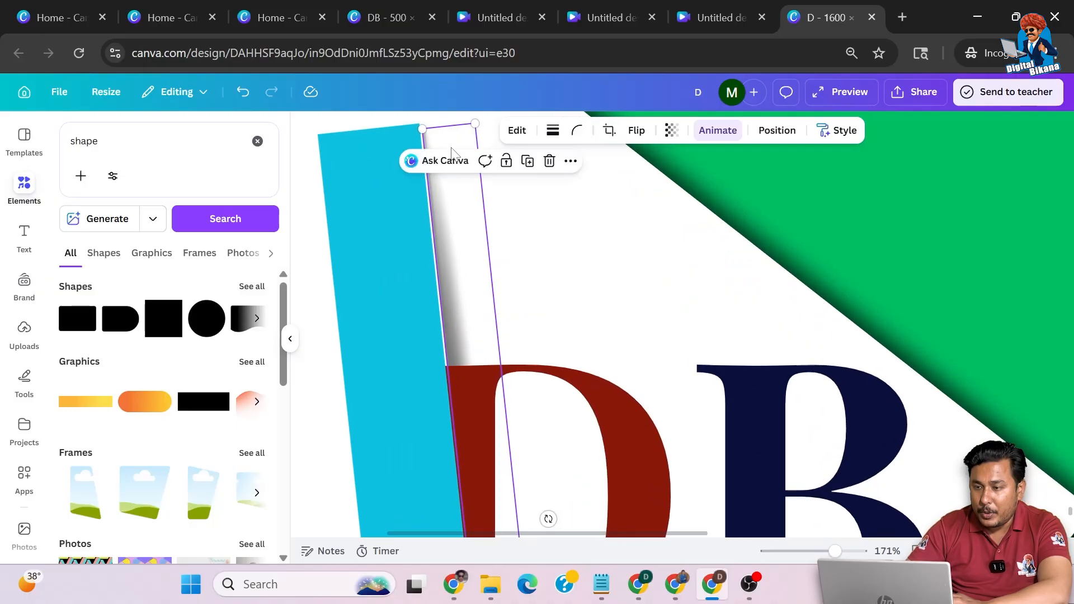
pyautogui.moveTo(446, 137); pyautogui.dragTo(444, 139)
pyautogui.scroll(-8, 452, 262)
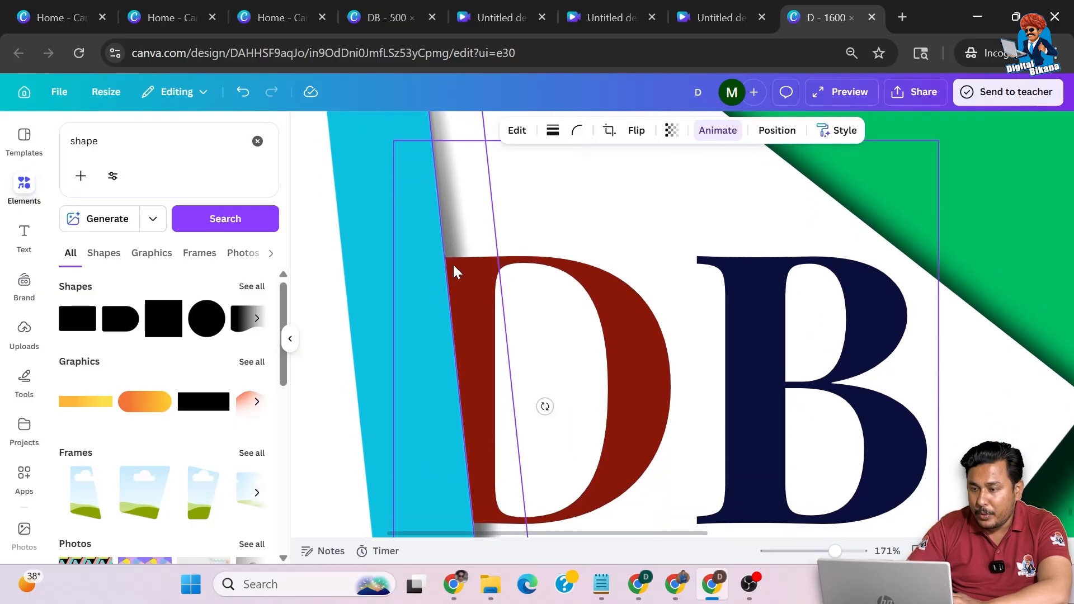
pyautogui.scroll(-3, 453, 264)
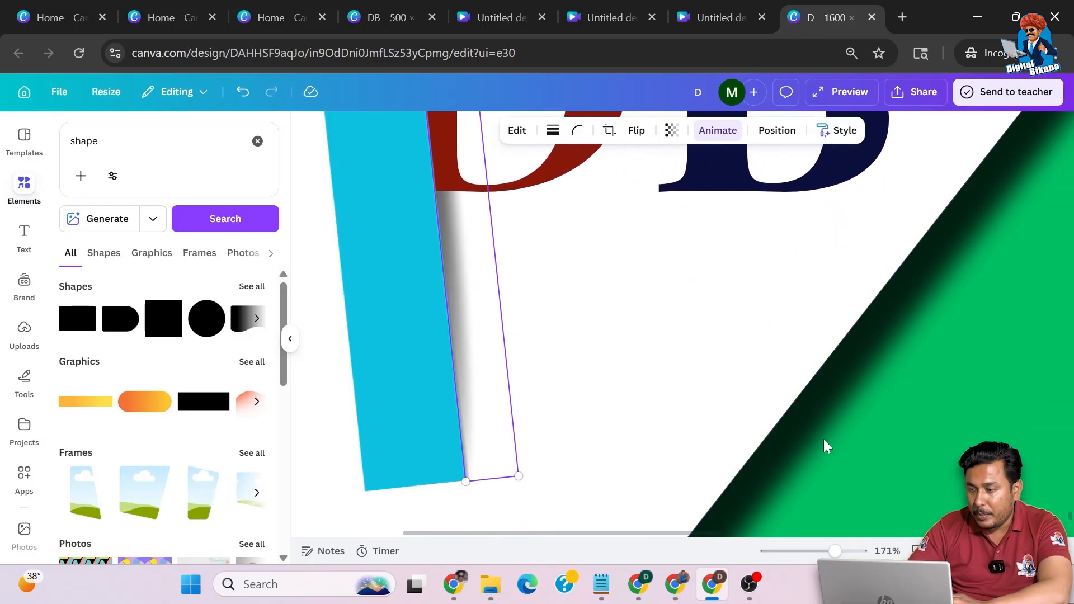
pyautogui.click(881, 469)
pyautogui.scroll(-5, 882, 468)
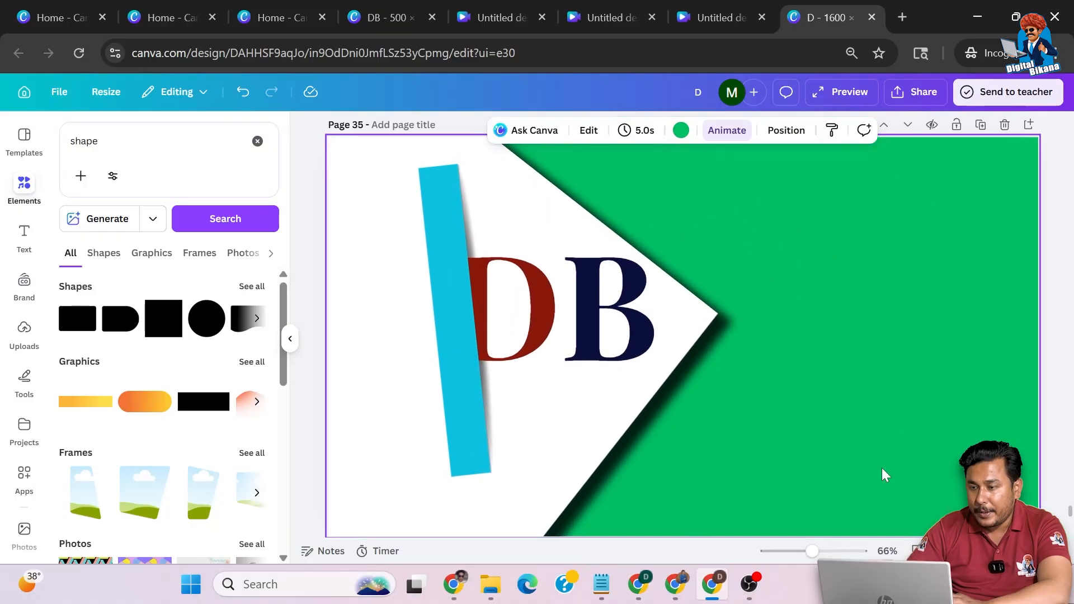
# Recolour the slanted cyan bar white so it blends into the white panel, and check the lettermark on the page
pyautogui.click(450, 259)
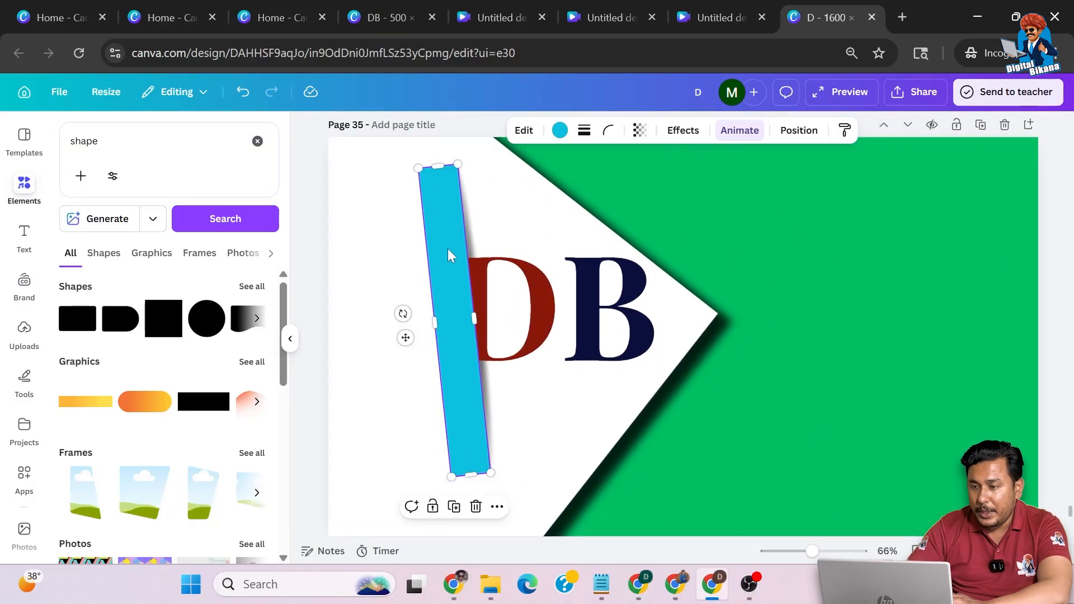
pyautogui.click(559, 130)
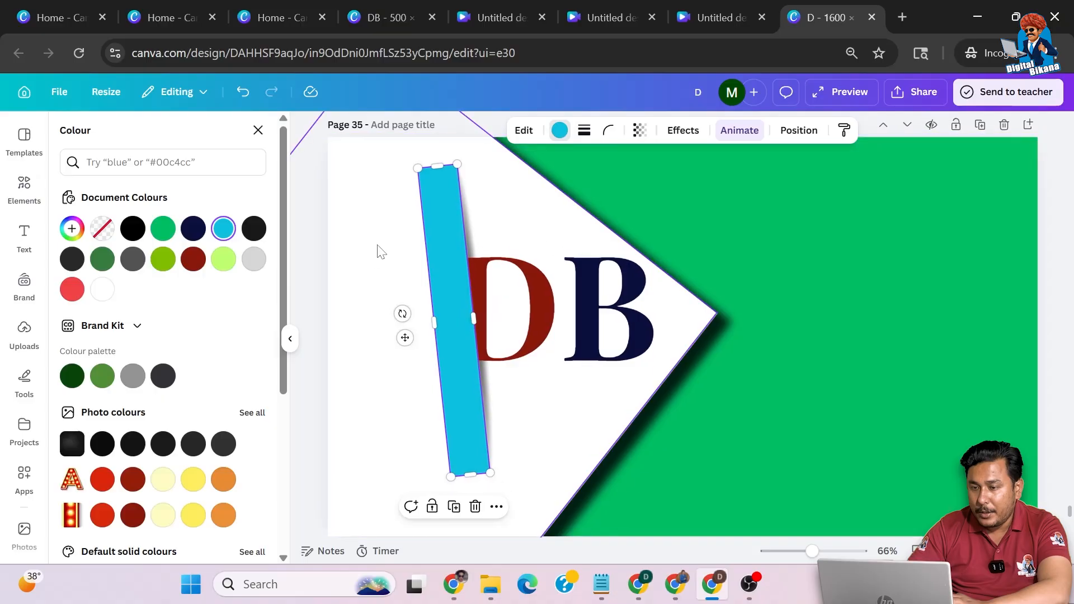
pyautogui.click(103, 291)
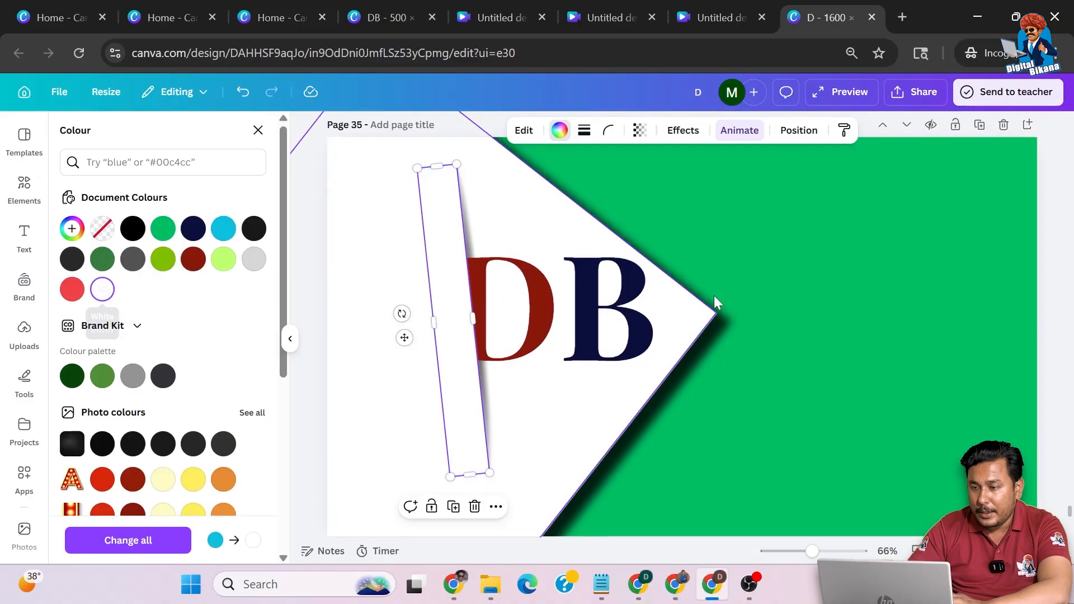
pyautogui.click(770, 279)
pyautogui.scroll(-2, 770, 279)
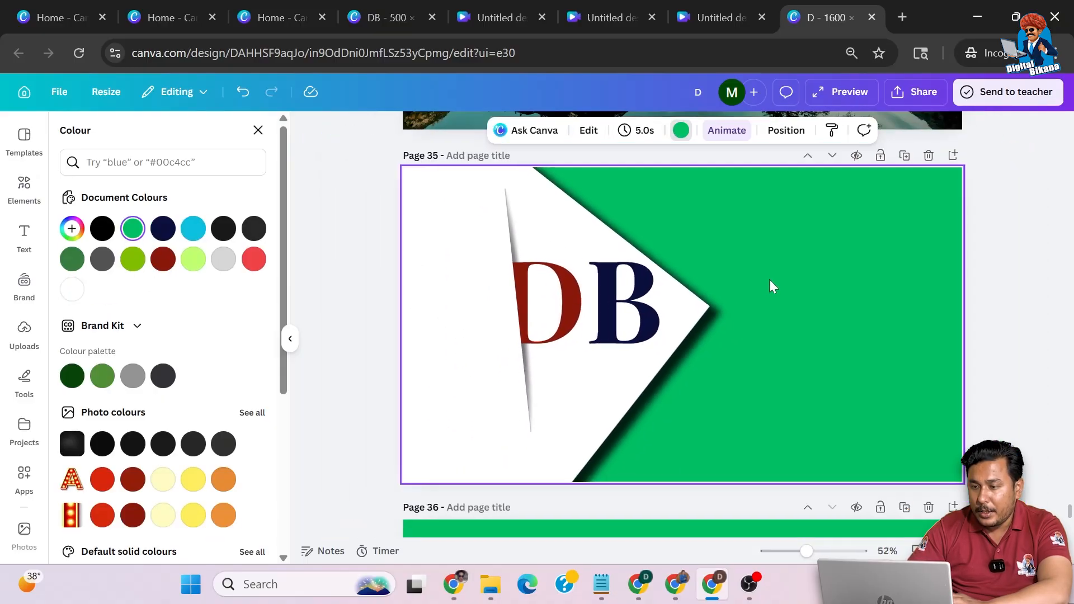
pyautogui.scroll(3, 769, 280)
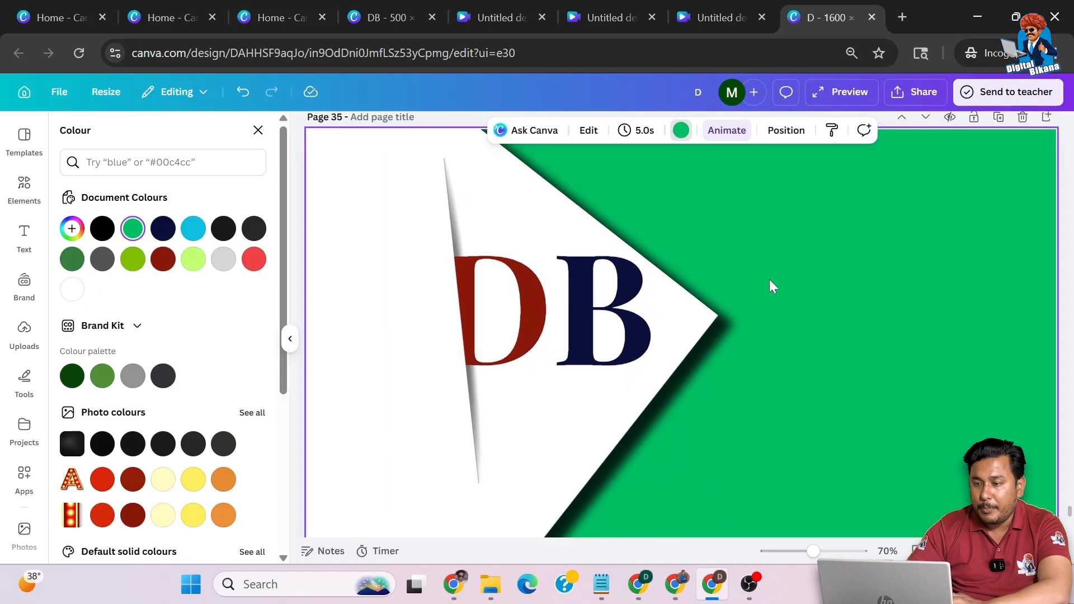